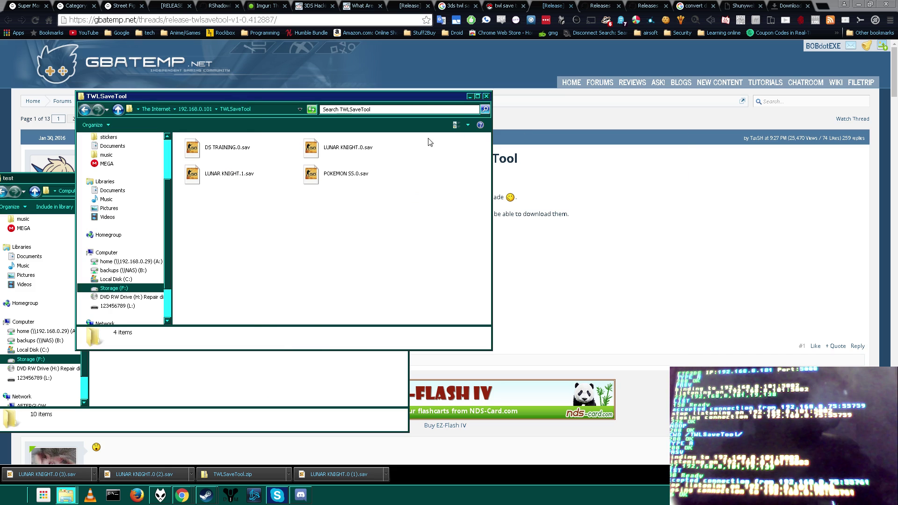
Drag POKEMON SS.0.sav (512 KB) from the TWLSaveTool FTP window into the local mods\test folder.
left_click_drag(256, 95, 521, 121)
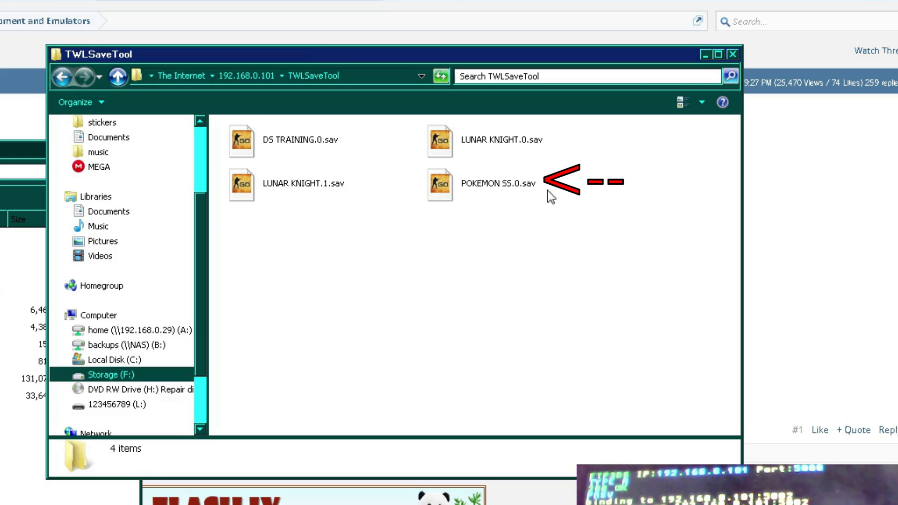
left_click(447, 187)
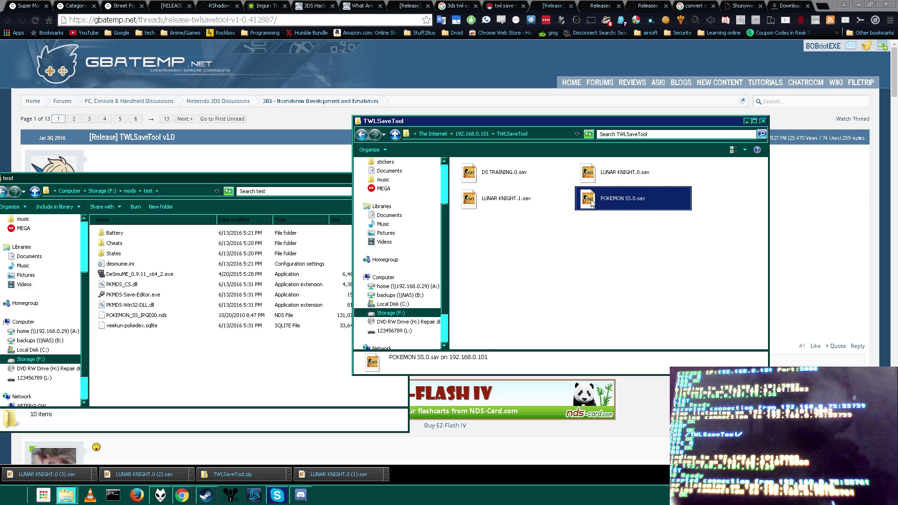
left_click_drag(451, 189, 0, 475)
left_click_drag(158, 369, 158, 370)
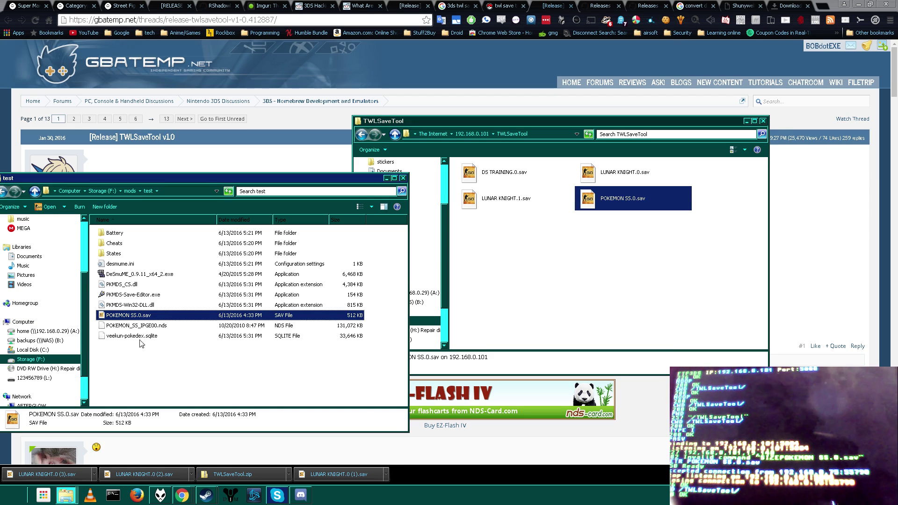
Copy the ROM's base name POKEMON_SS_IPGE00 from the .nds file, leaving the ROM unchanged.
left_click(141, 327)
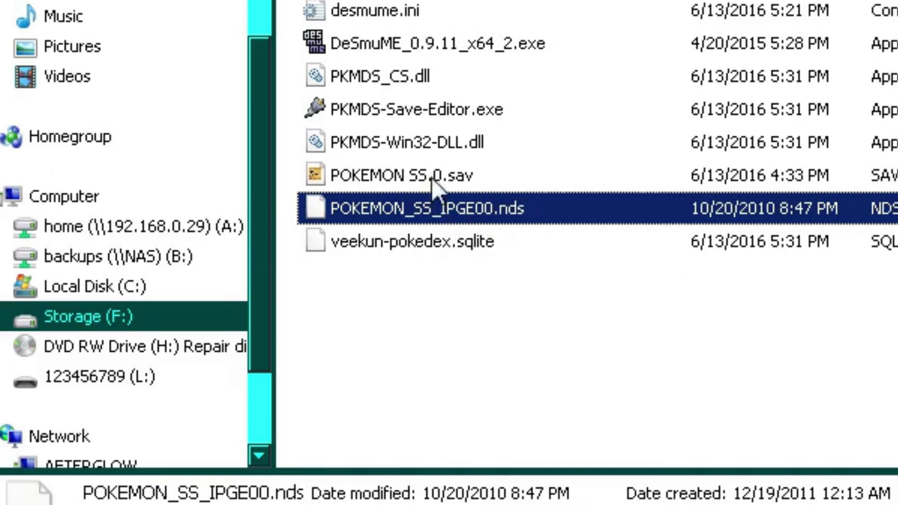
left_click(137, 316)
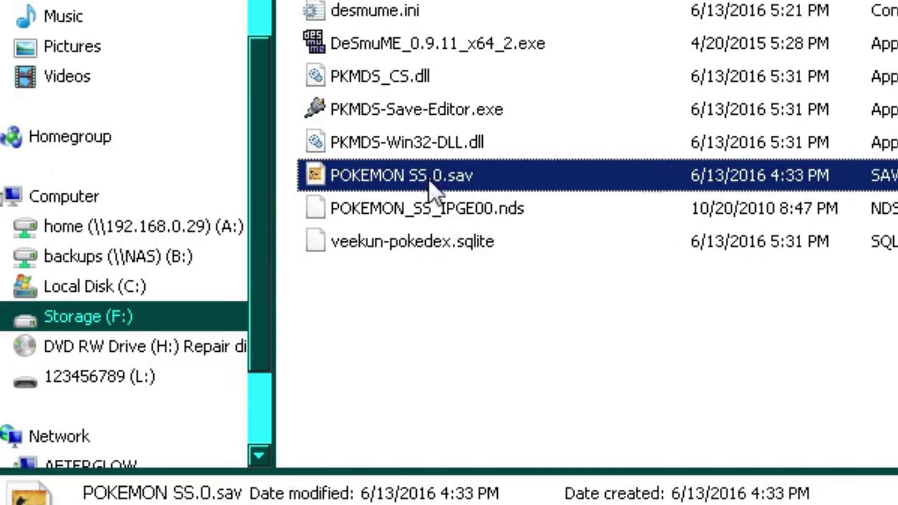
right_click(431, 212)
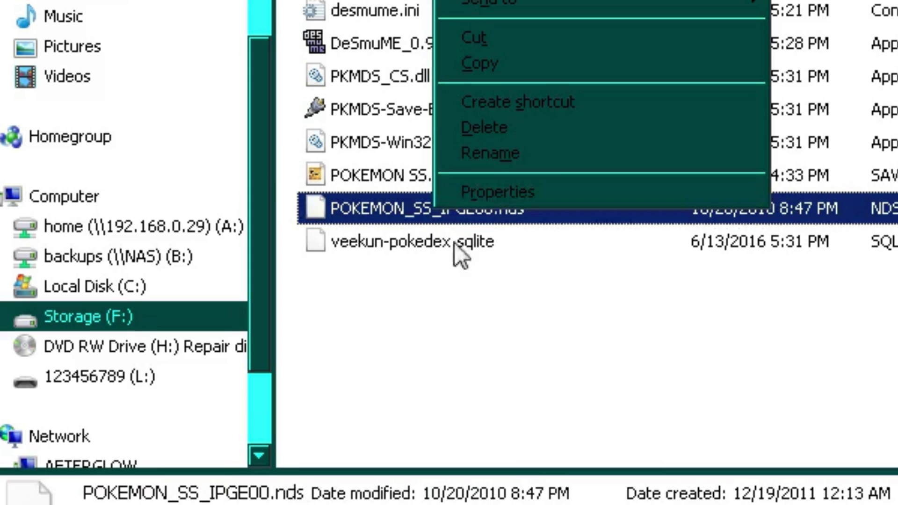
left_click(490, 153)
right_click(464, 217)
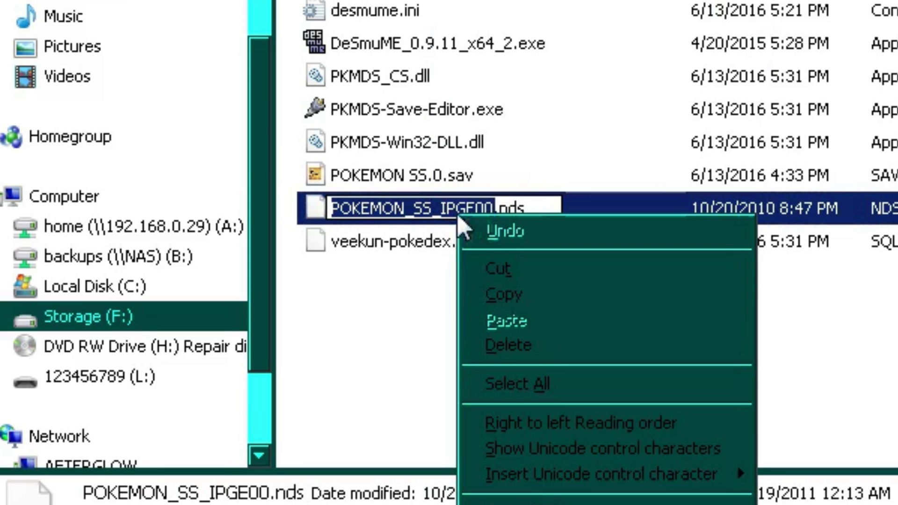
left_click(489, 293)
left_click(434, 241)
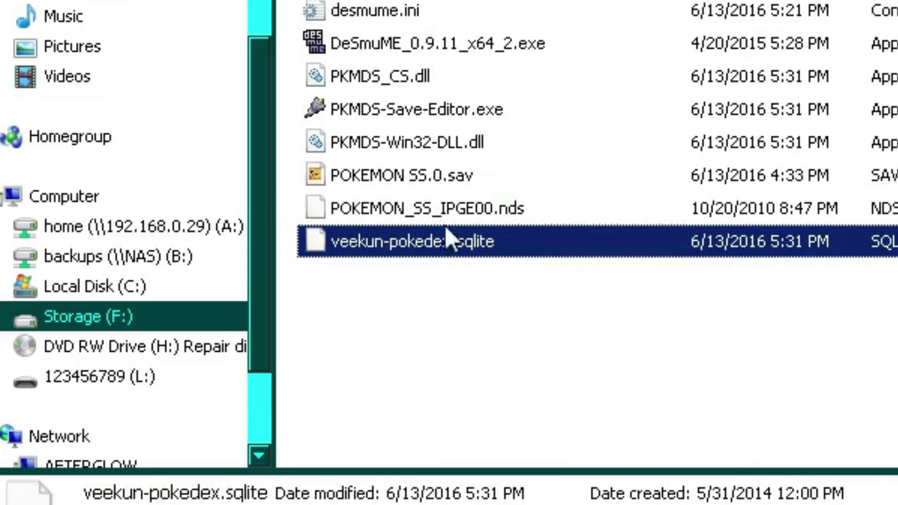
Rename POKEMON SS.0.sav to POKEMON_SS_IPGE00.sav by pasting the copied ROM name.
right_click(382, 177)
left_click(440, 115)
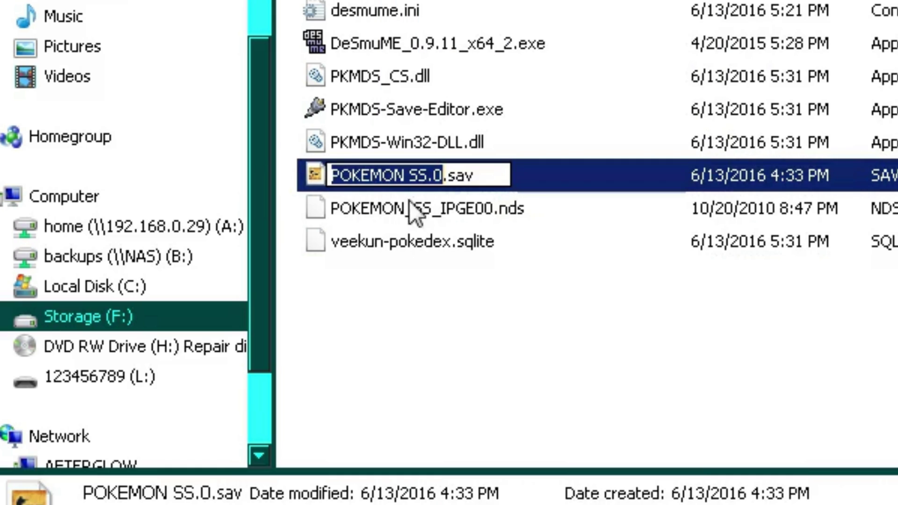
right_click(405, 174)
left_click(460, 280)
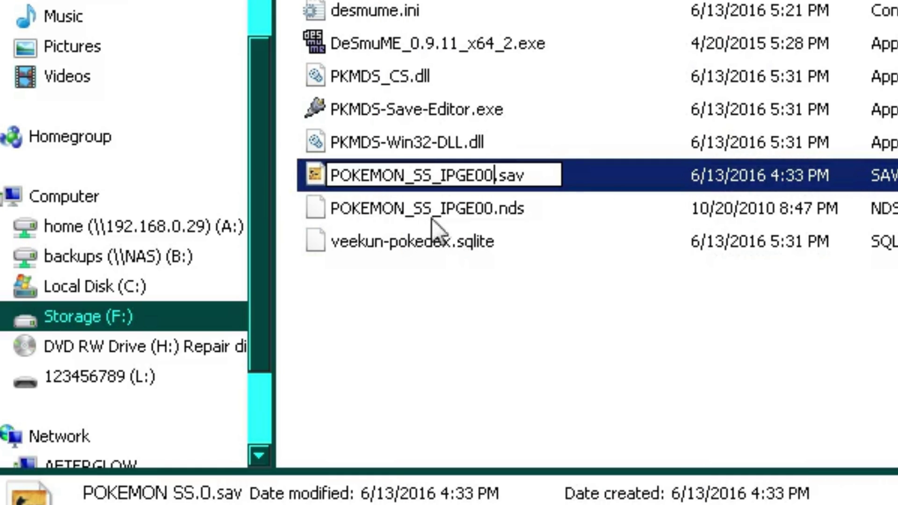
left_click(527, 211)
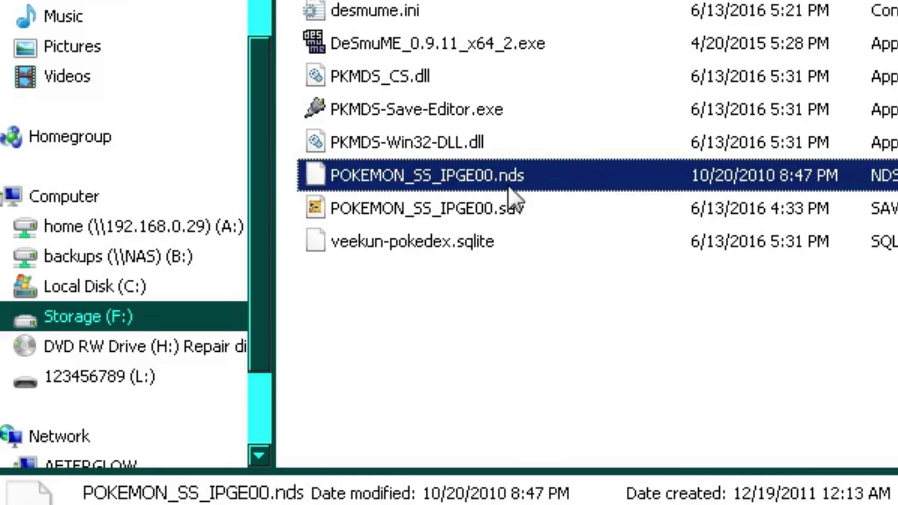
left_click(454, 41)
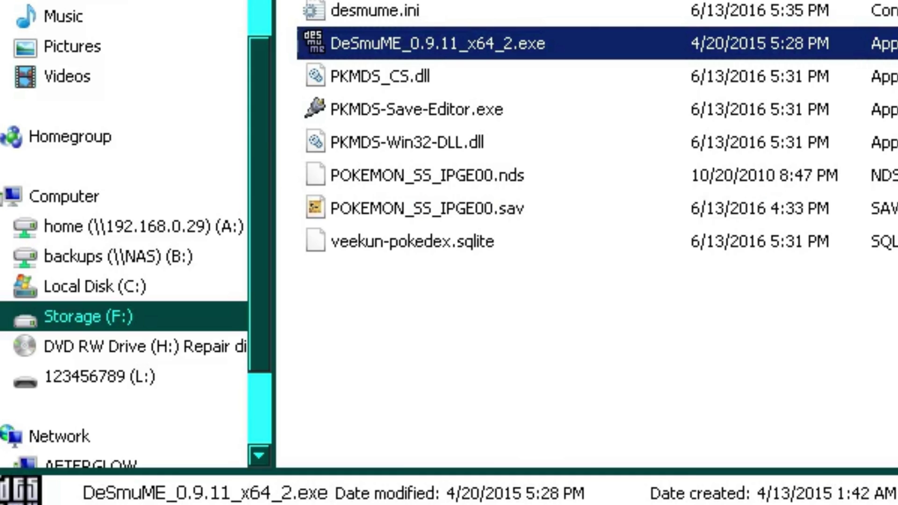
Launch DeSmuME and load the POKEMON_SS_IPGE00.nds SoulSilver ROM.
double_click(453, 41)
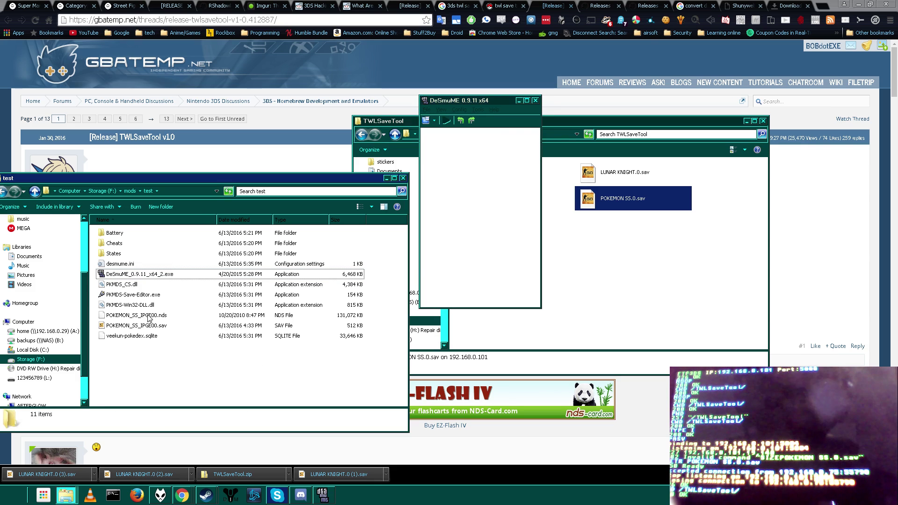
left_click_drag(148, 318, 480, 210)
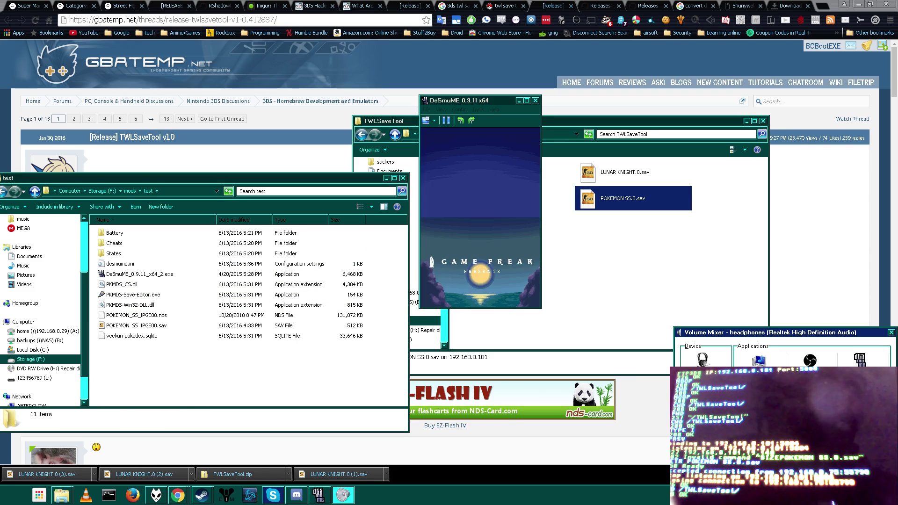
left_click(474, 262)
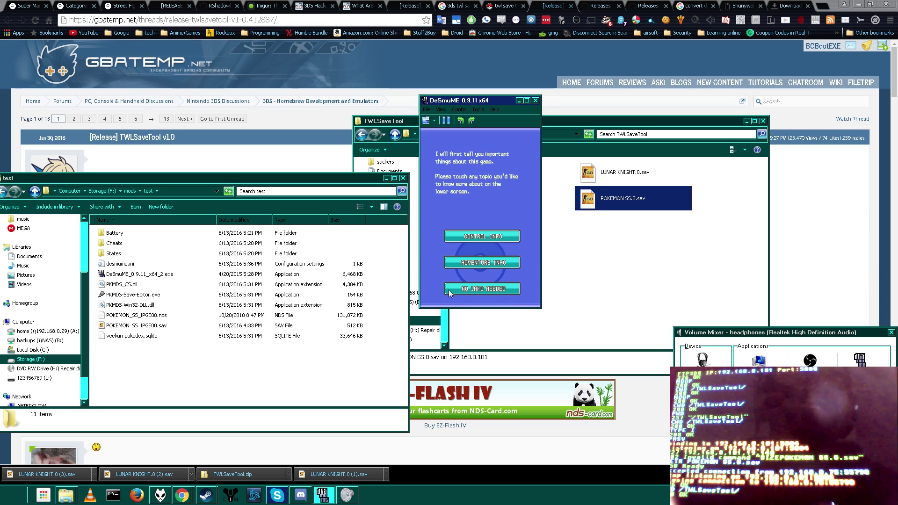
Import POKEMON_SS_IPGE00.sav as backup memory and advance to the game's Continue menu.
left_click(428, 111)
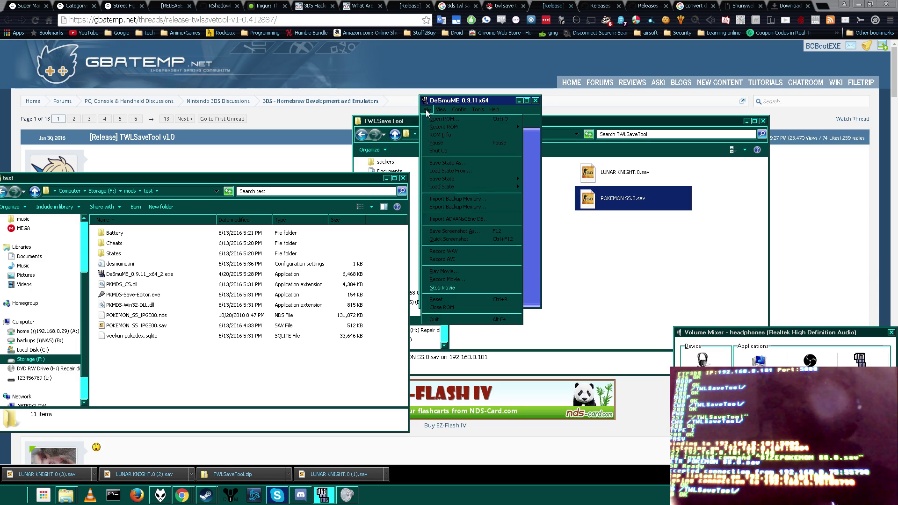
left_click(474, 199)
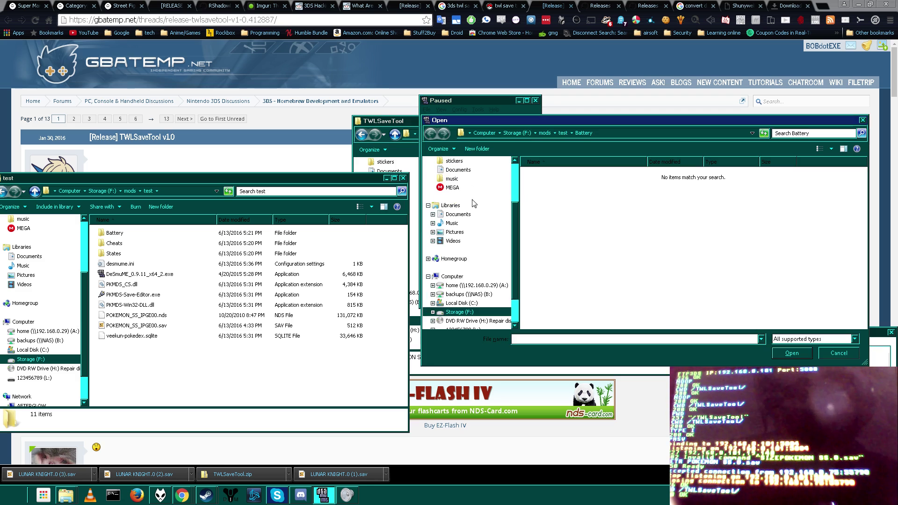
left_click(563, 133)
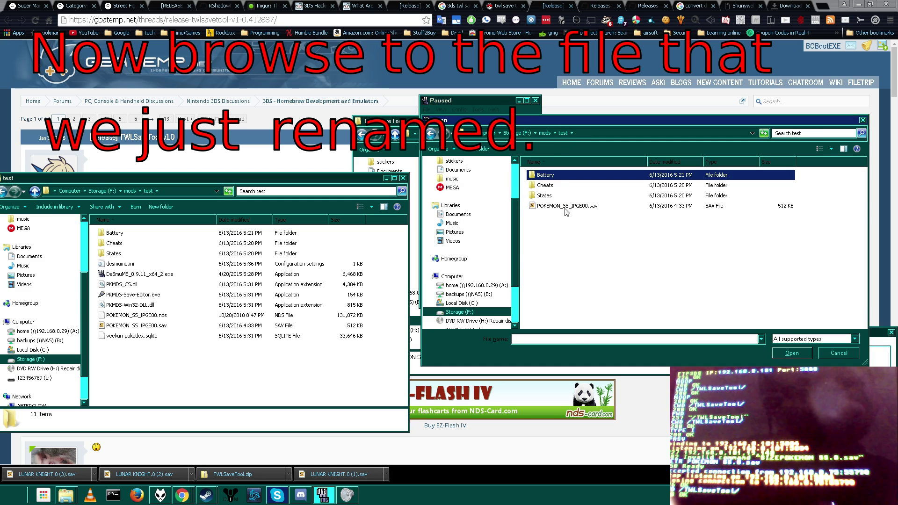
double_click(565, 206)
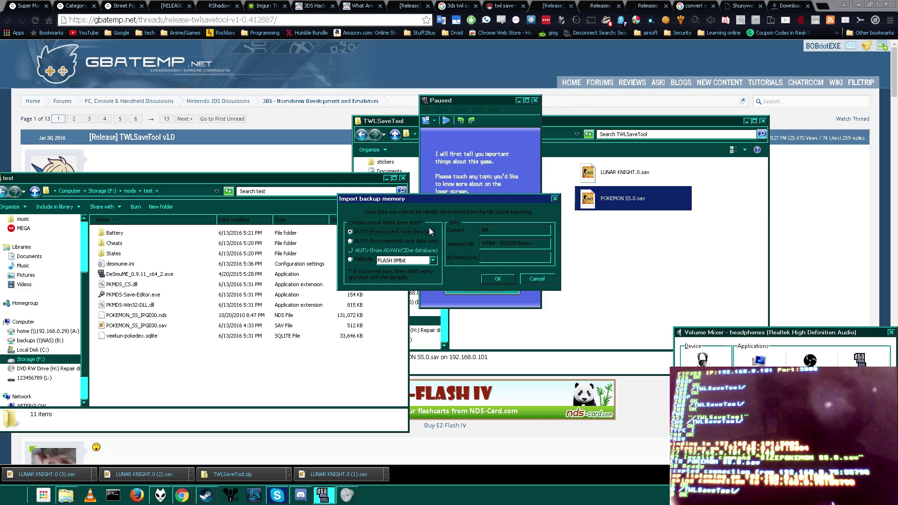
left_click(497, 279)
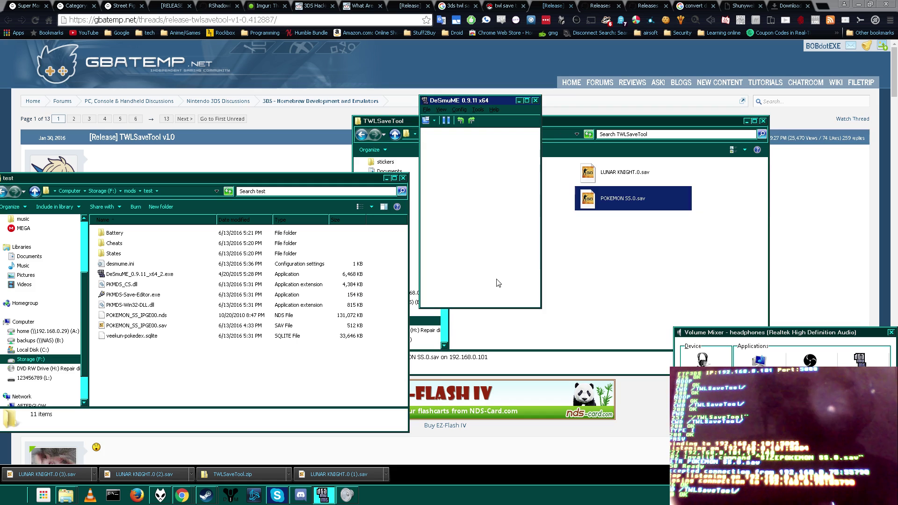
key("Return")
key("Return")
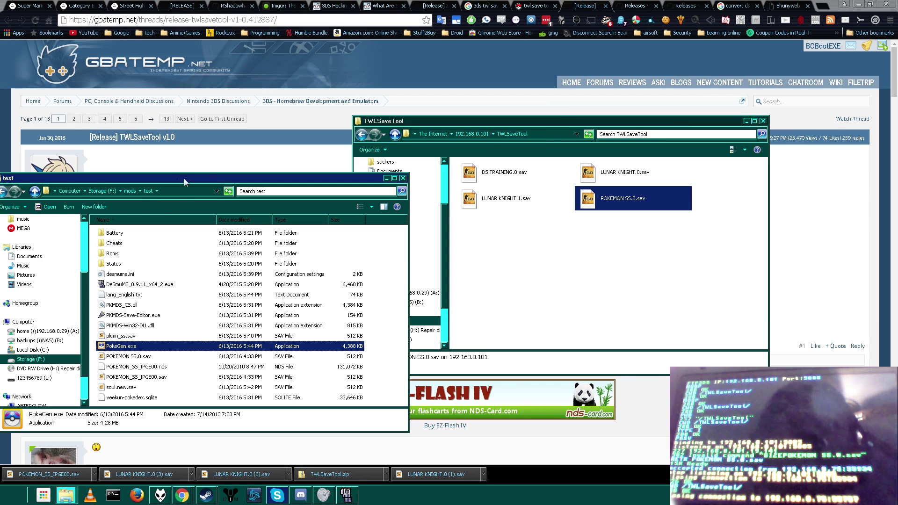
Launch Pokémon Generator past the security warning and load POKEMON_SS_IPGE00.sav, showing Box 1's 30 Pokémon.
left_click_drag(184, 178, 221, 164)
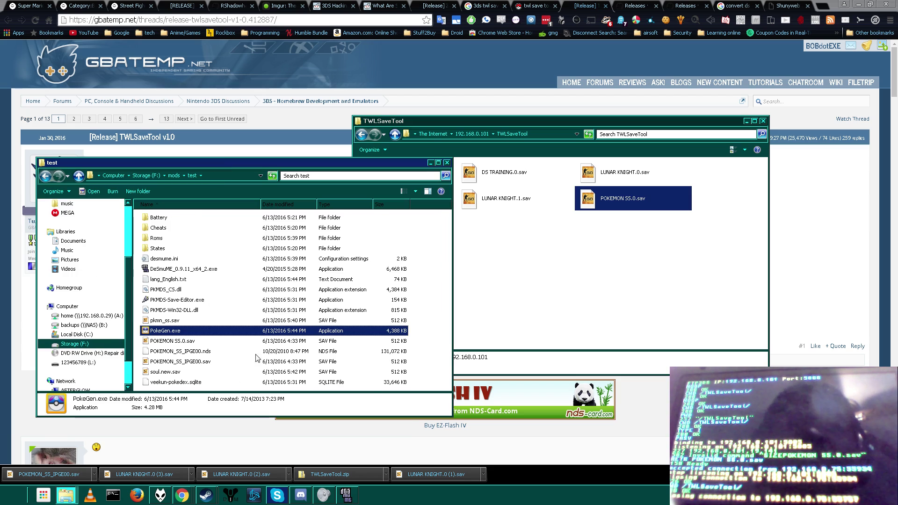
double_click(167, 332)
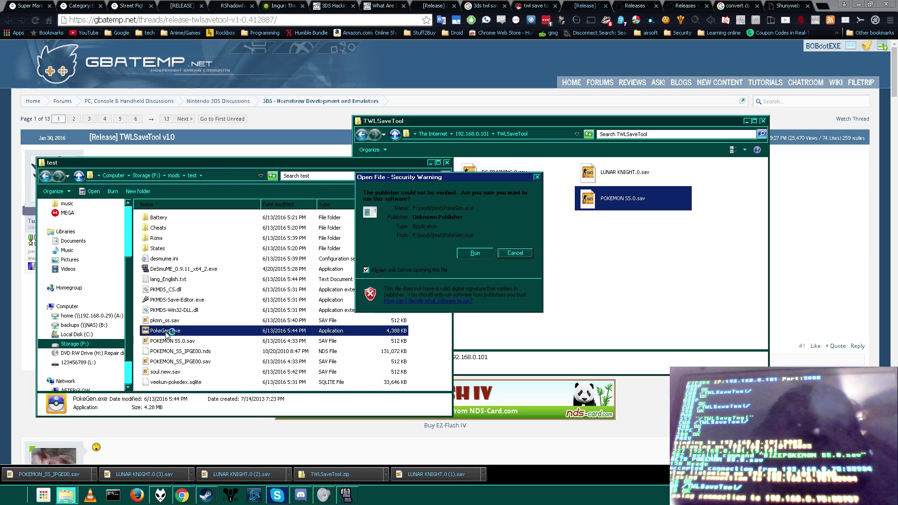
left_click(464, 254)
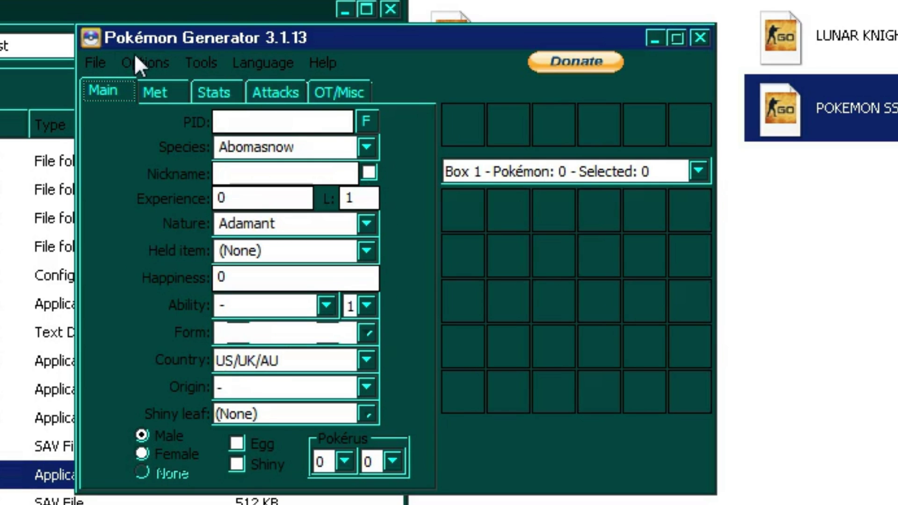
left_click(135, 56)
mouse_move(96, 63)
left_click(118, 88)
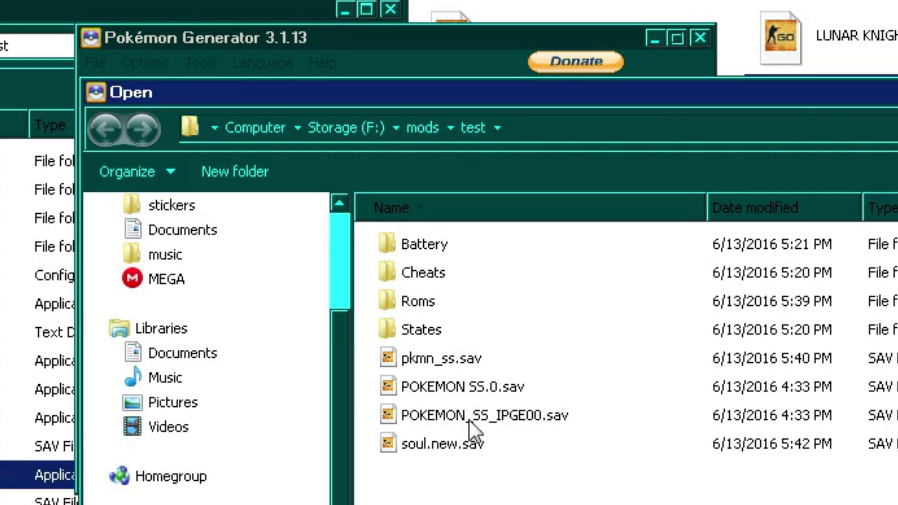
double_click(469, 420)
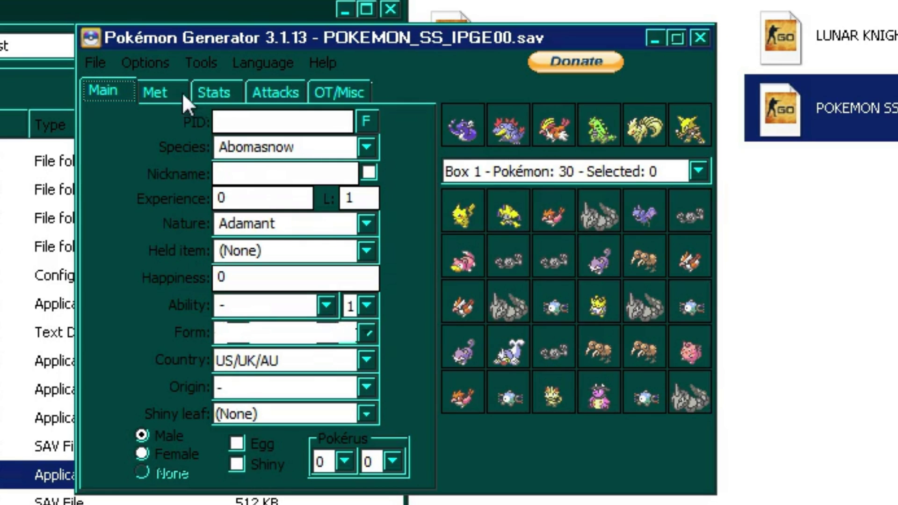
Switch to Box 4 and set the new Pokémon's species to Onix.
left_click(589, 170)
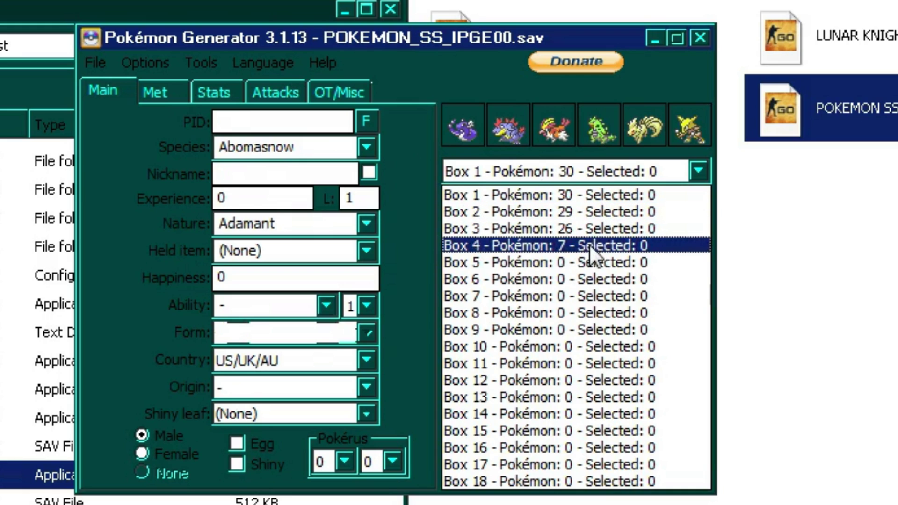
left_click(588, 265)
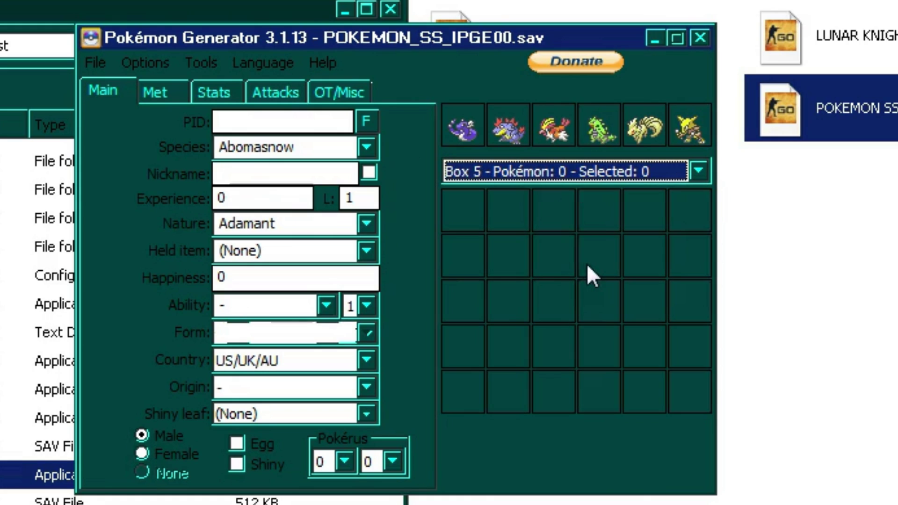
key("Up")
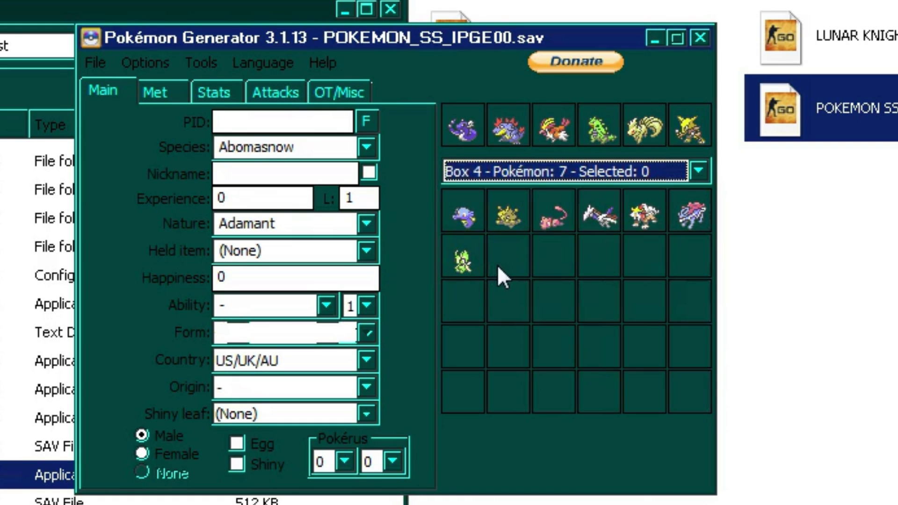
left_click(350, 124)
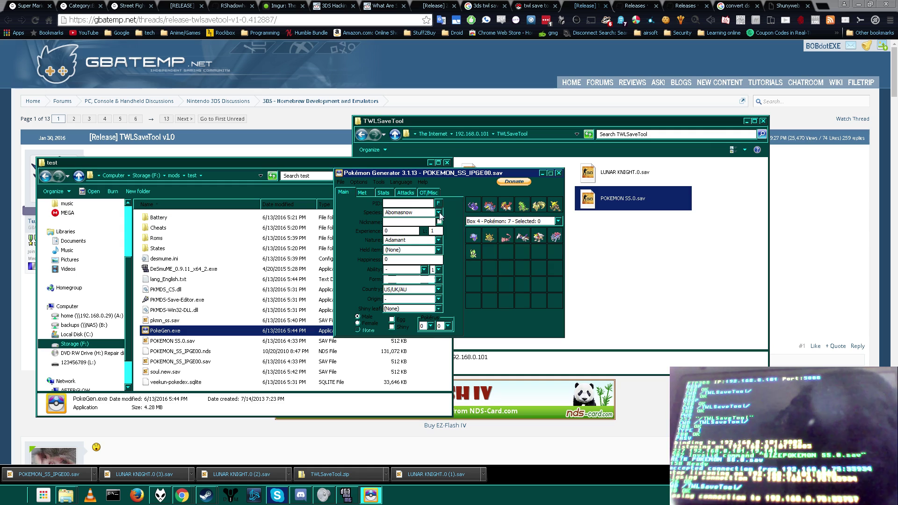
left_click(366, 147)
scroll(273, 259, "down", 15)
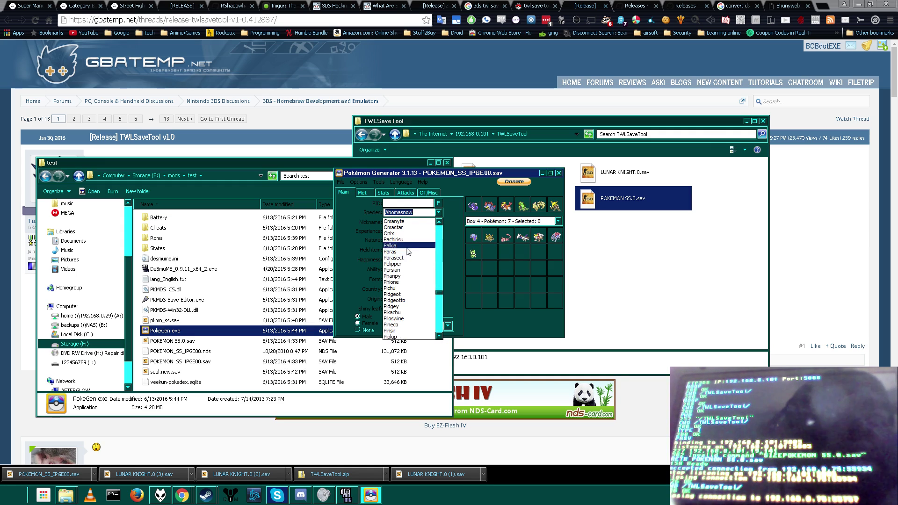
left_click(390, 234)
Give the Onix the nickname cool, an Adamant PID, and Colosseum/XD as origin game.
left_click(439, 221)
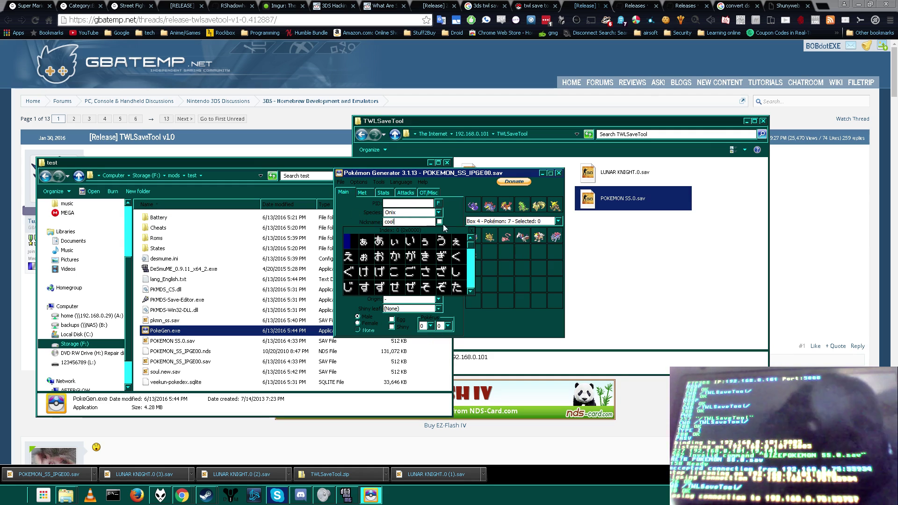
left_click(438, 202)
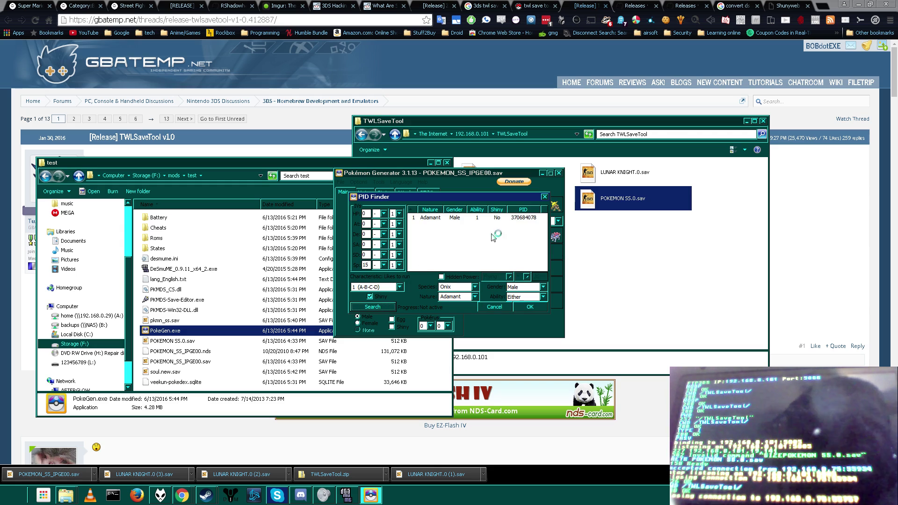
left_click(373, 307)
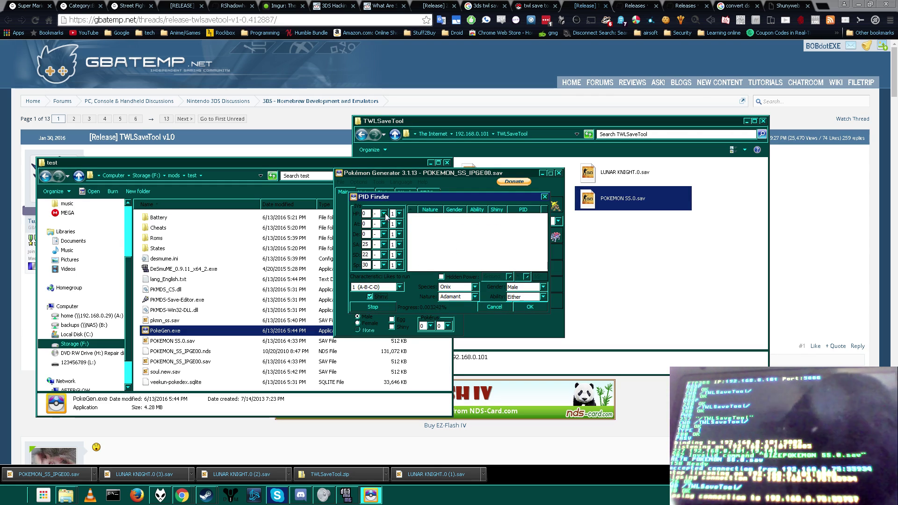
key("Escape")
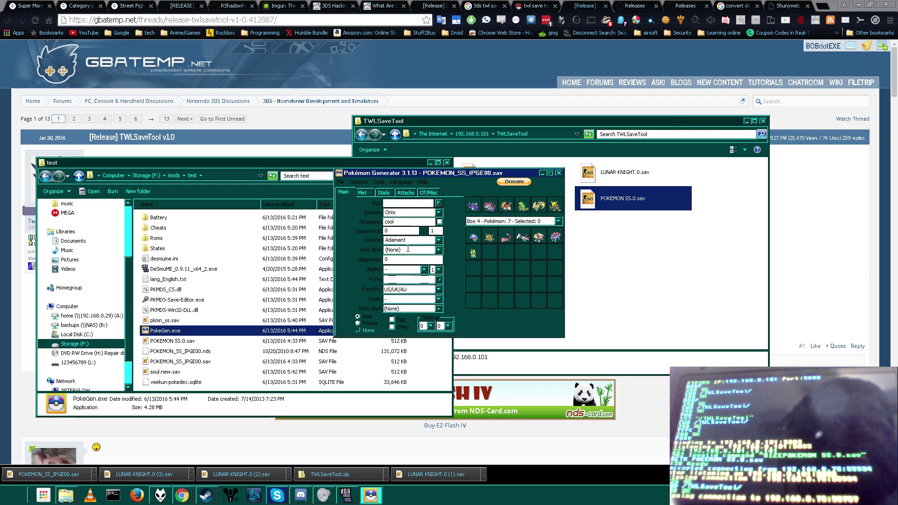
left_click(413, 270)
left_click(413, 299)
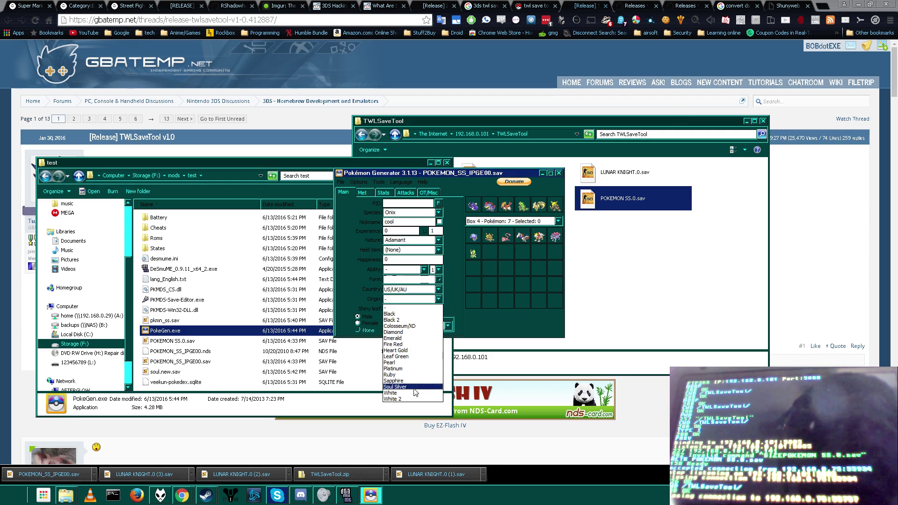
left_click(398, 326)
left_click(412, 309)
left_click(396, 323)
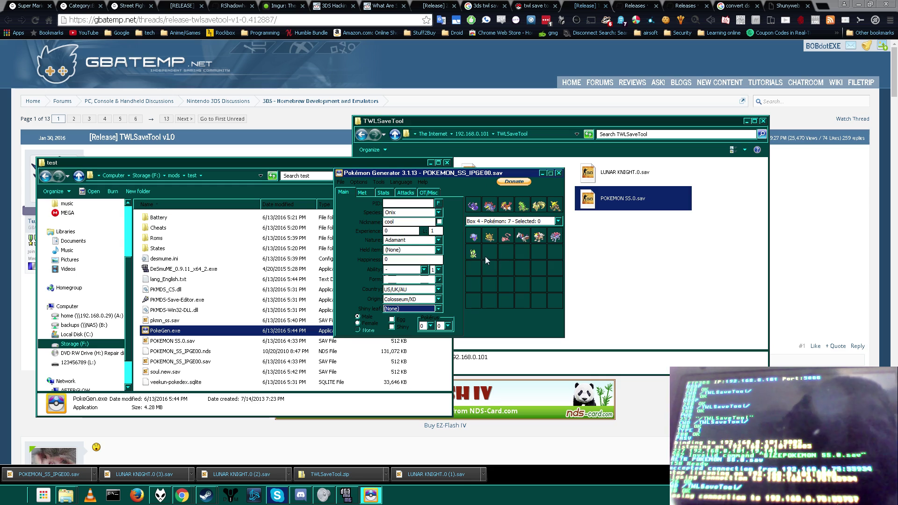
Set the Onix's moves to Agility, Aerial Ace, Aqua Jet and a fourth move.
left_click(362, 192)
left_click(383, 192)
left_click(406, 193)
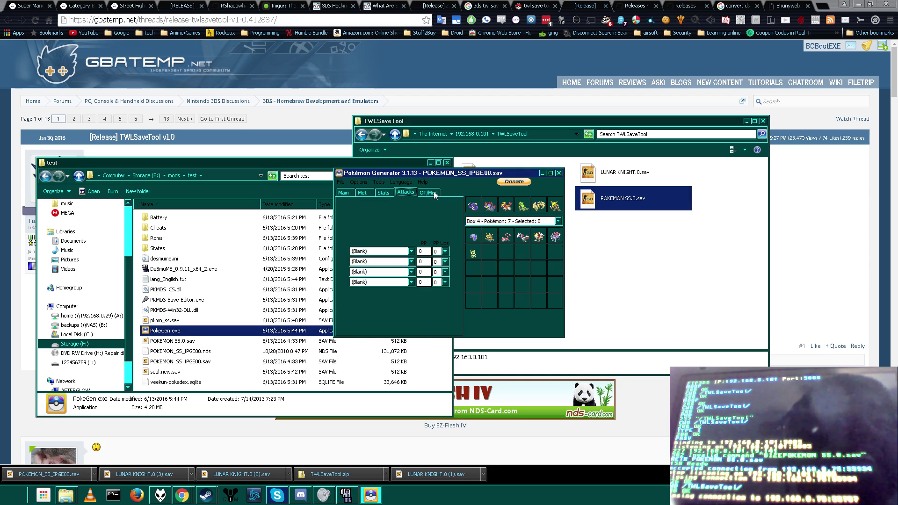
left_click(411, 252)
left_click(374, 313)
left_click(411, 262)
left_click(374, 306)
left_click(411, 271)
left_click(375, 371)
left_click(411, 282)
scroll(380, 391, "down", 15)
left_click(380, 388)
Set the original trainer name to hax, review the ribbons, and return to the Main page.
left_click(429, 192)
left_click(403, 239)
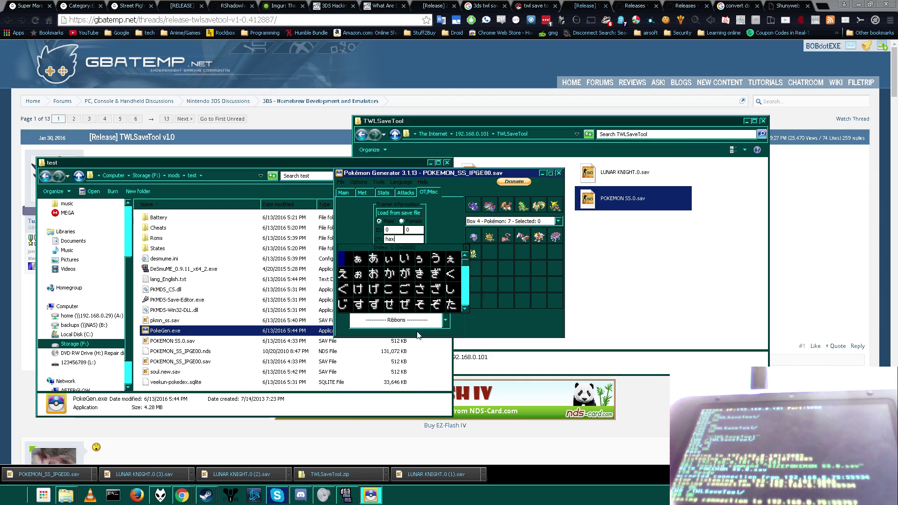
left_click(417, 335)
left_click(398, 320)
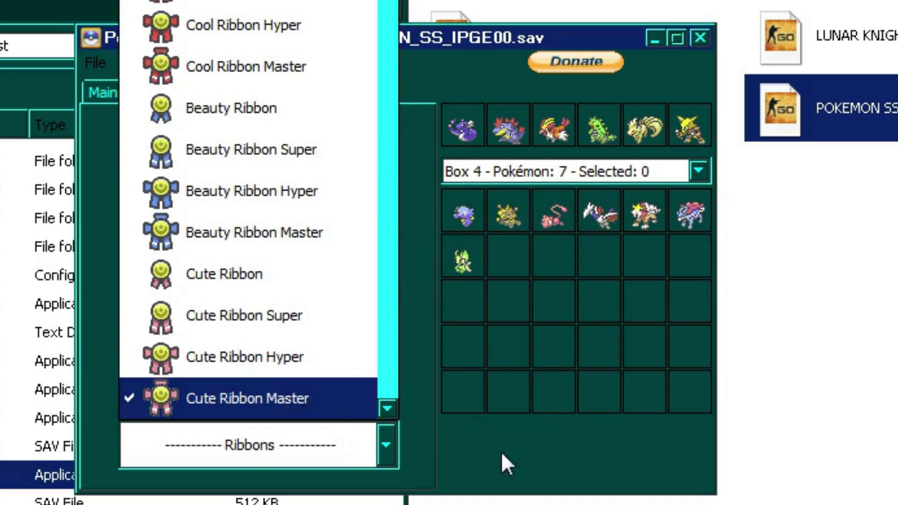
left_click(502, 454)
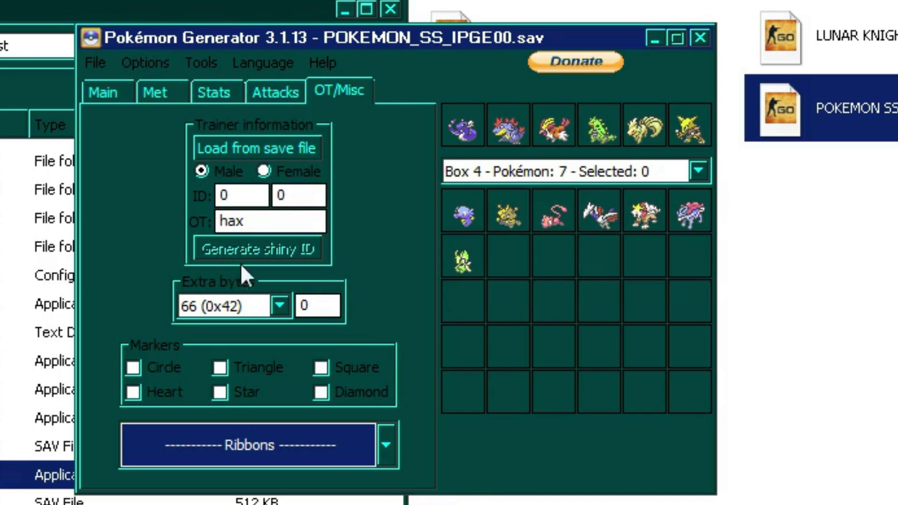
left_click(112, 93)
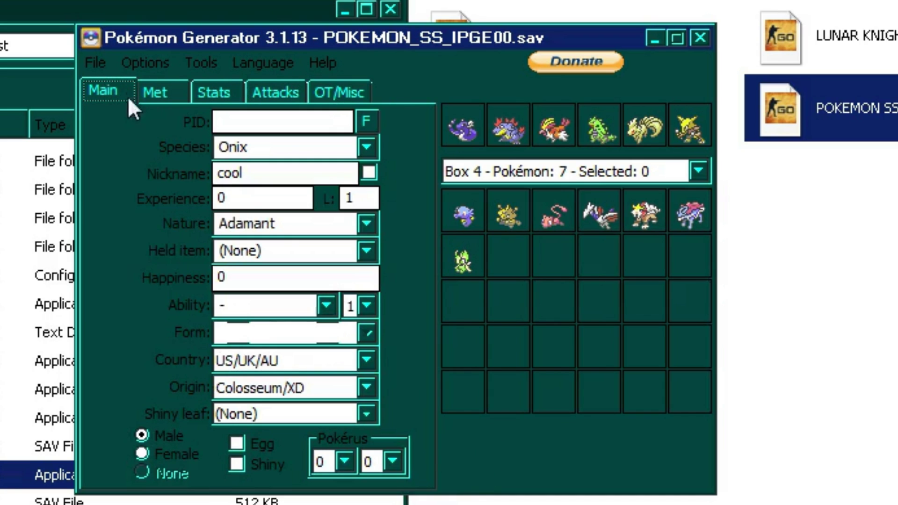
Place the Onix in the empty Box 4 slot and save POKEMON_SS_IPGE00.sav.
right_click(501, 253)
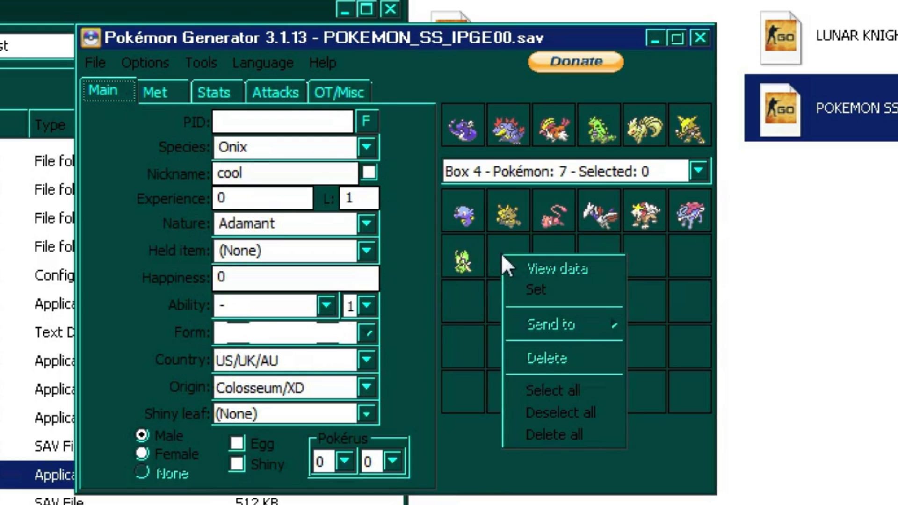
left_click(558, 292)
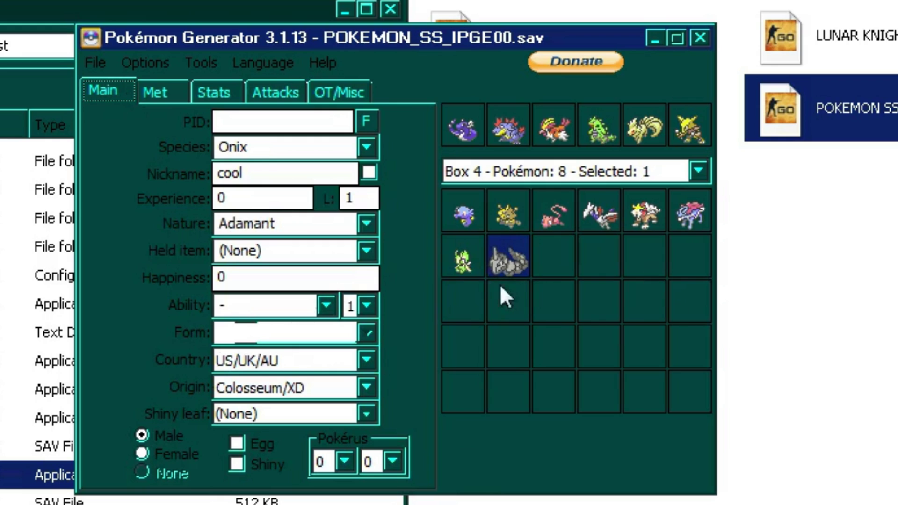
left_click(93, 61)
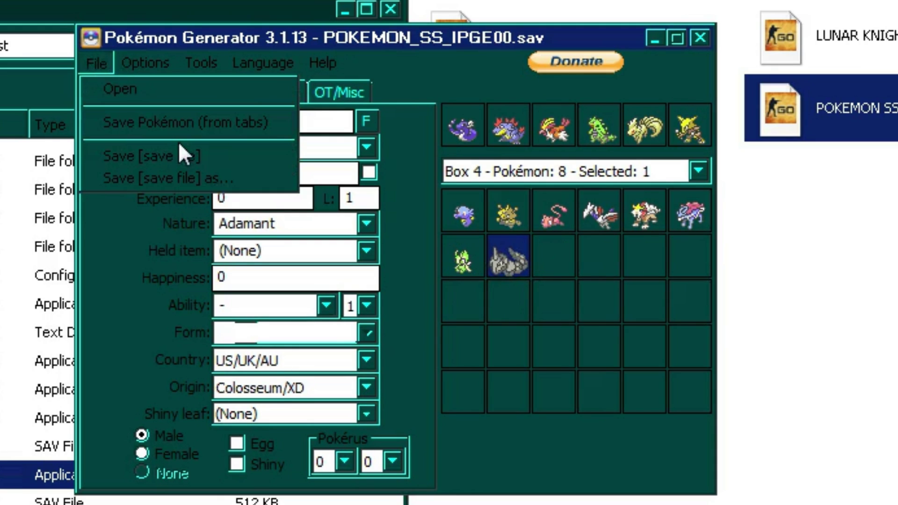
left_click(208, 155)
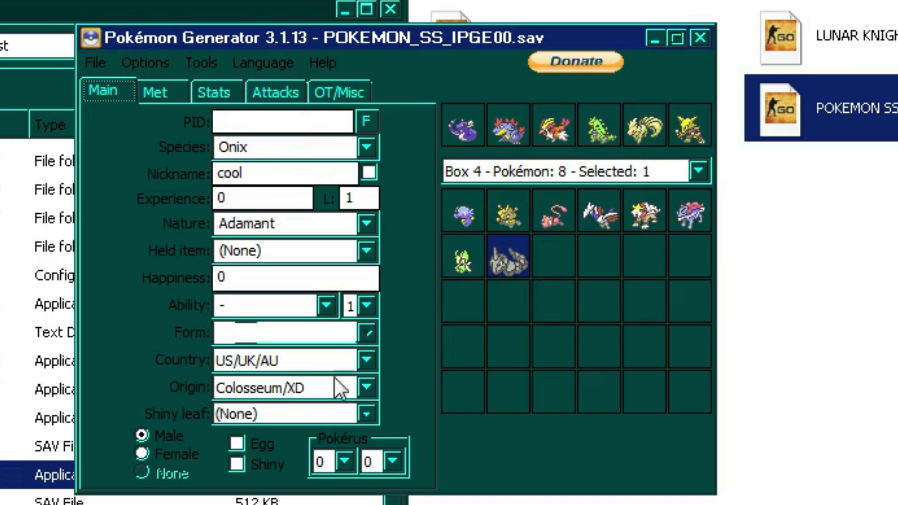
key("alt+Tab")
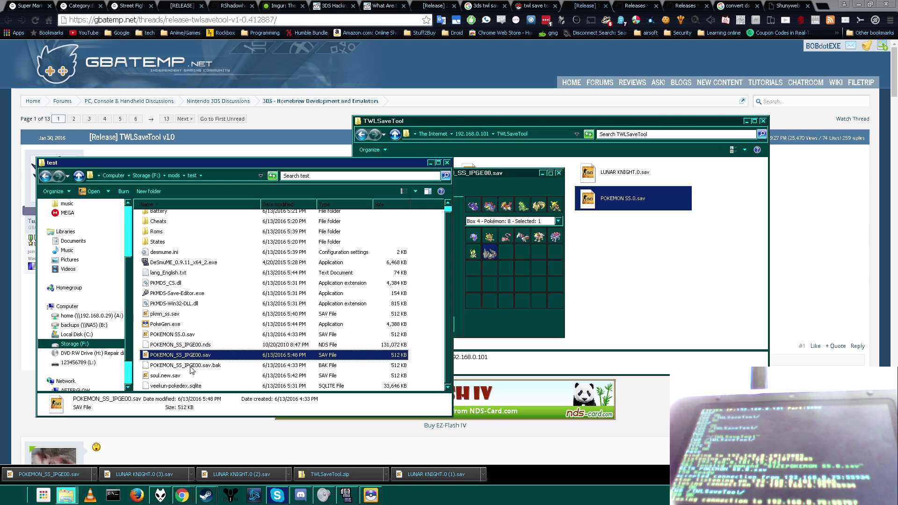
Close Pokémon Generator and paste the edited POKEMON_SS_IPGE00.sav into the TWLSaveTool FTP folder.
left_click(208, 365)
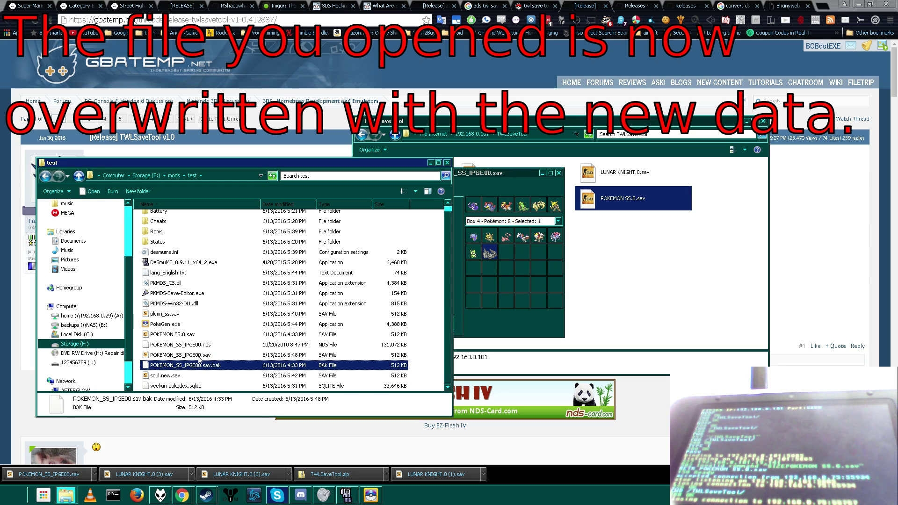
left_click(199, 357)
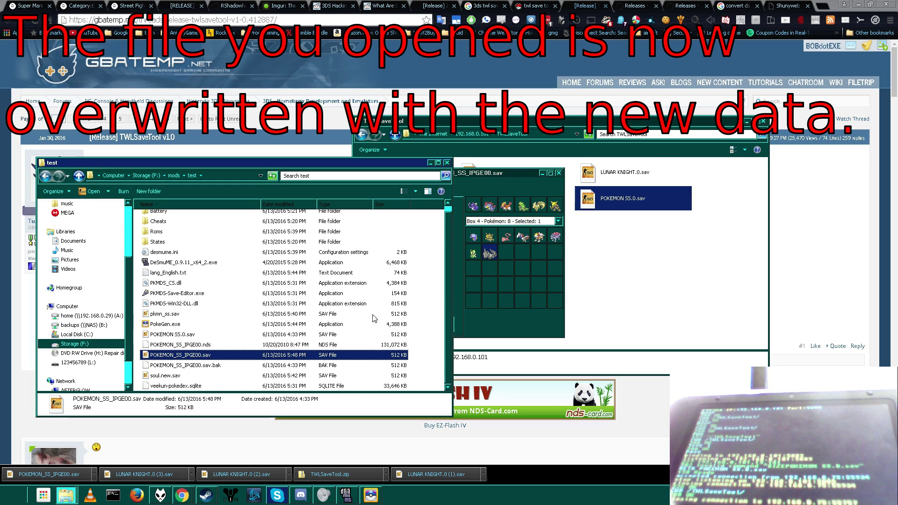
left_click(560, 173)
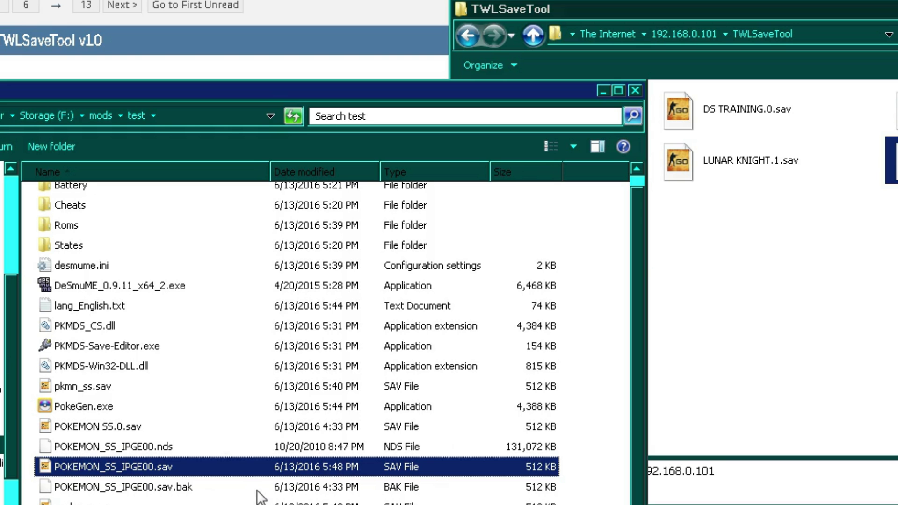
left_click(730, 118)
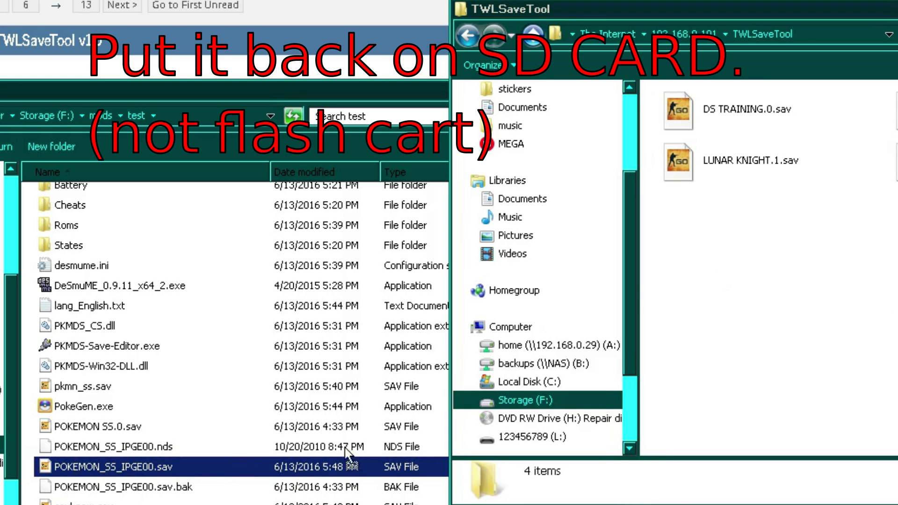
key("ctrl+v")
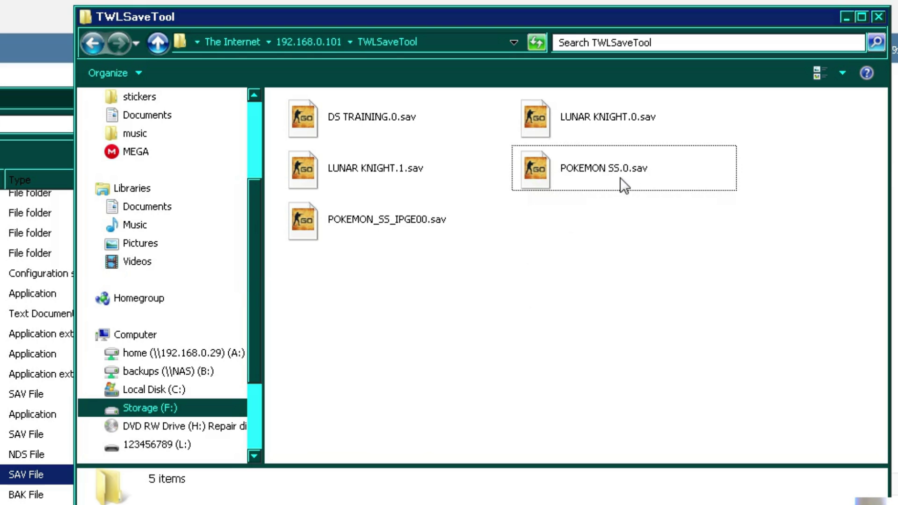
Copy the name POKEMON SS.0 from the existing save file's name.
right_click(620, 178)
right_click(574, 172)
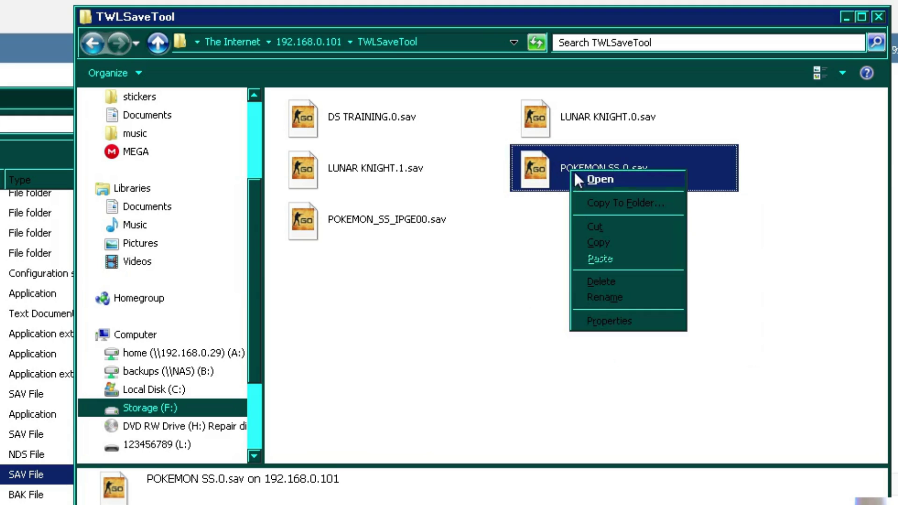
left_click(608, 299)
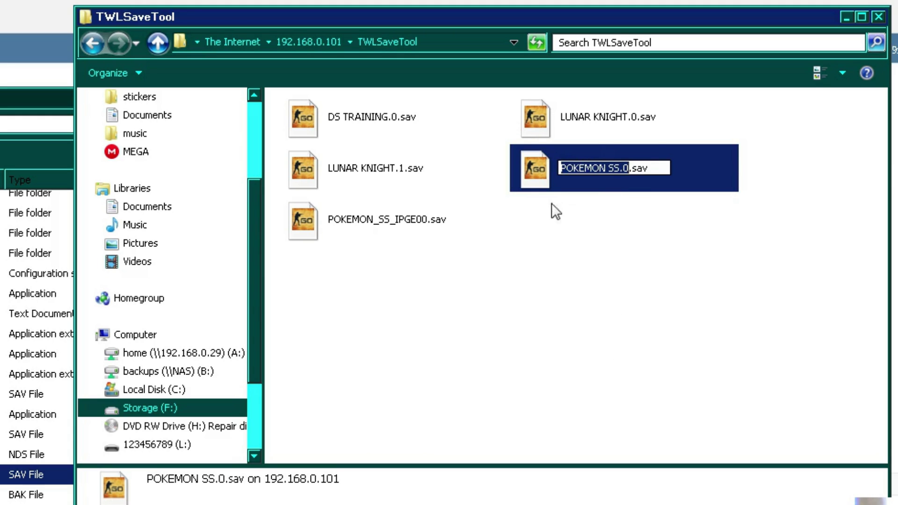
right_click(588, 169)
left_click(618, 215)
Rename POKEMON_SS_IPGE00.sav to POKEMON SS.1.sav using the pasted name.
left_click(425, 221)
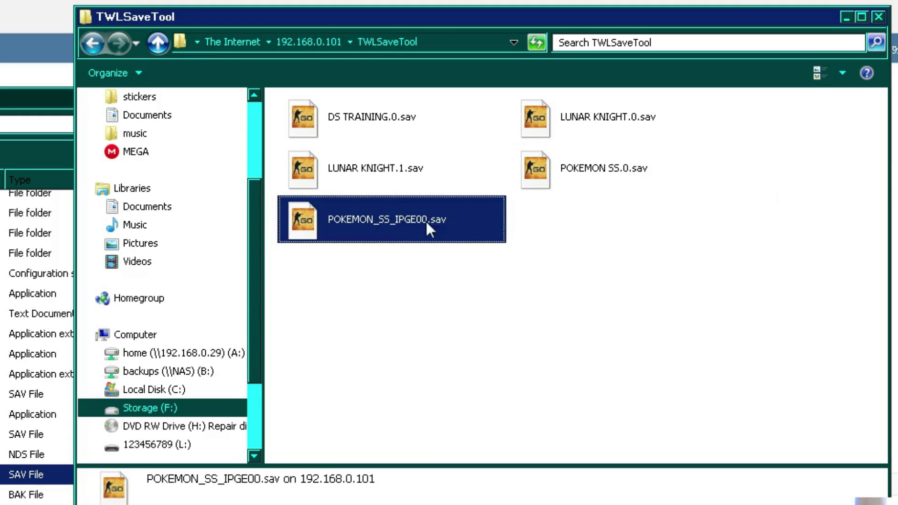
right_click(398, 221)
left_click(448, 344)
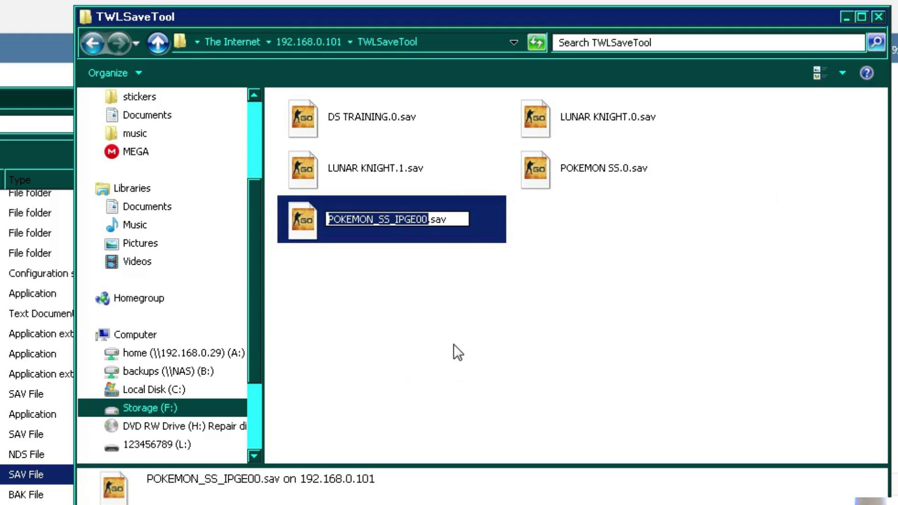
key("ctrl+v")
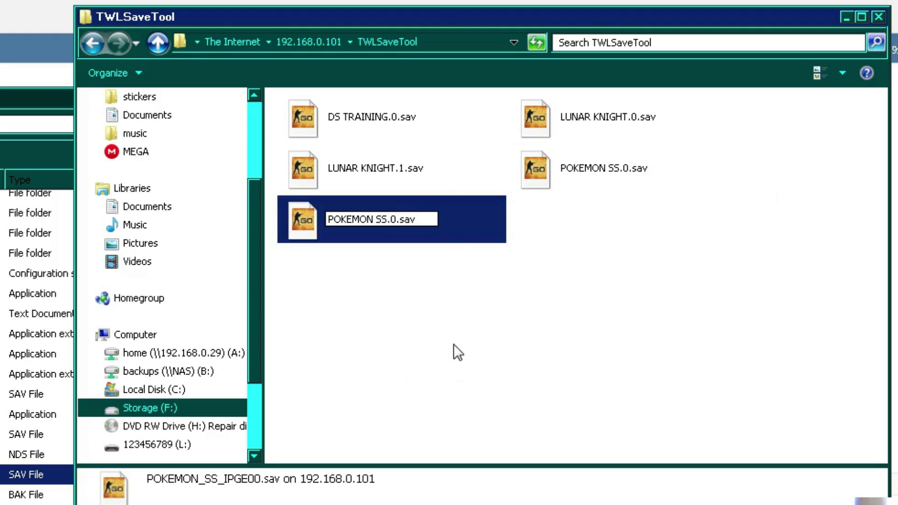
key("BackSpace")
type("1")
key("Return")
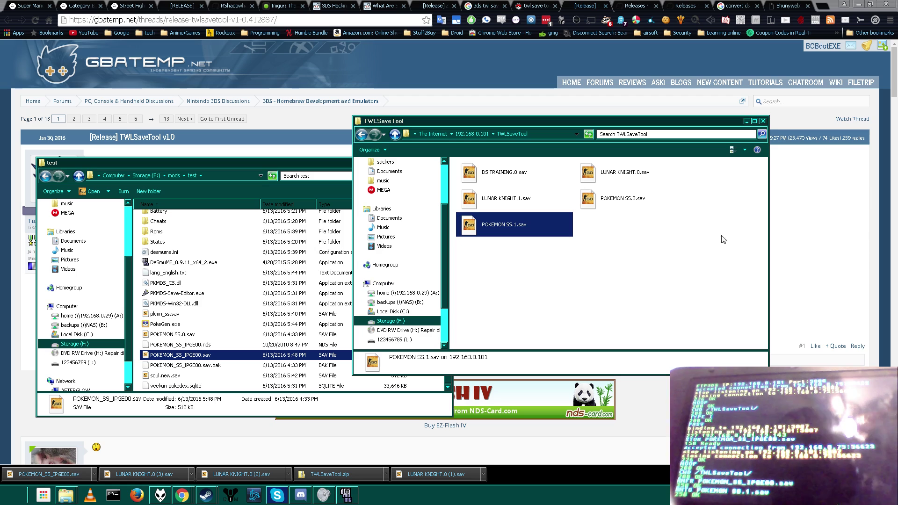
Close the TWLSaveTool Explorer window.
left_click(764, 122)
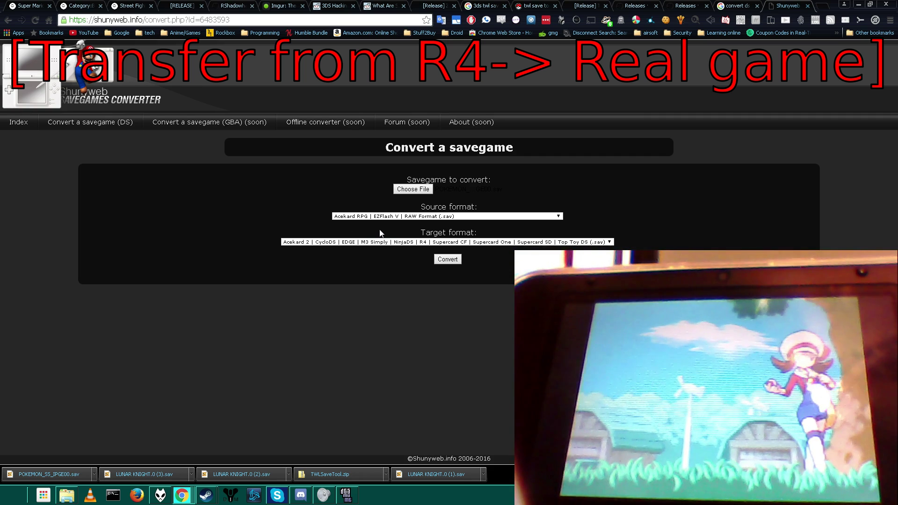
Choose Acekard 2 / CycloDS / R4 (.sav) as the source format, leaving the target format unchanged.
left_click(450, 218)
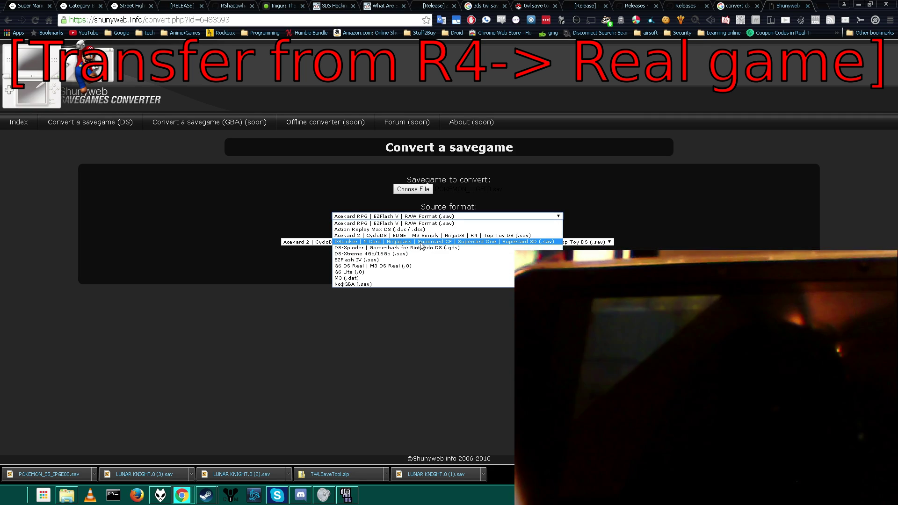
left_click(482, 236)
left_click(444, 242)
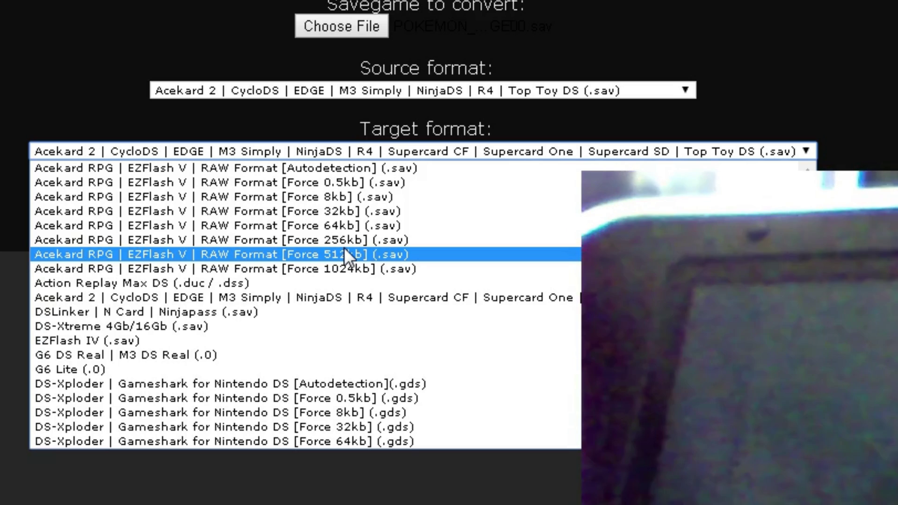
left_click(381, 125)
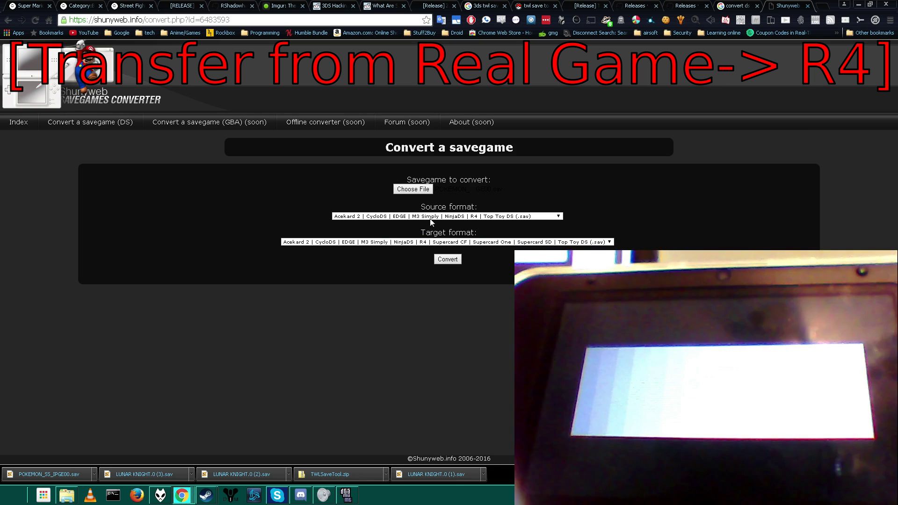
Set the source format to Acekard RPG RAW (.sav) and the target to Acekard 2 / R4 (.sav).
left_click(428, 217)
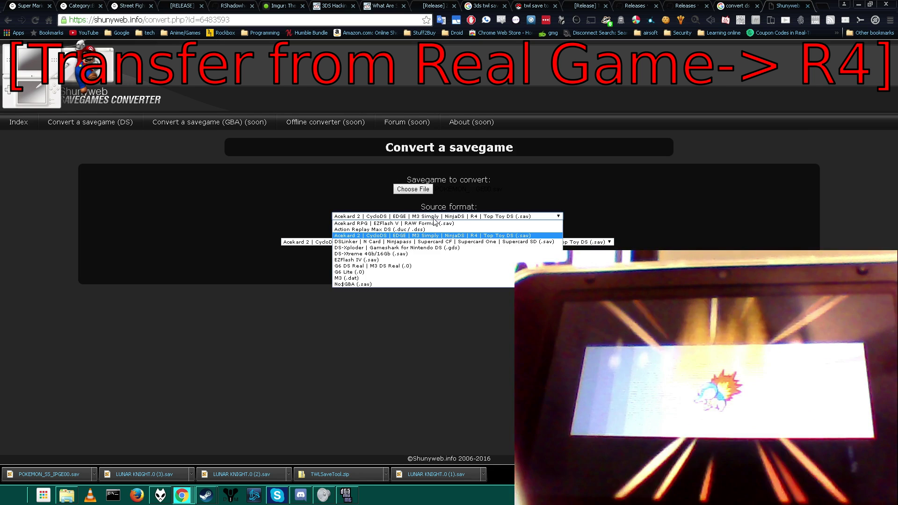
left_click(427, 224)
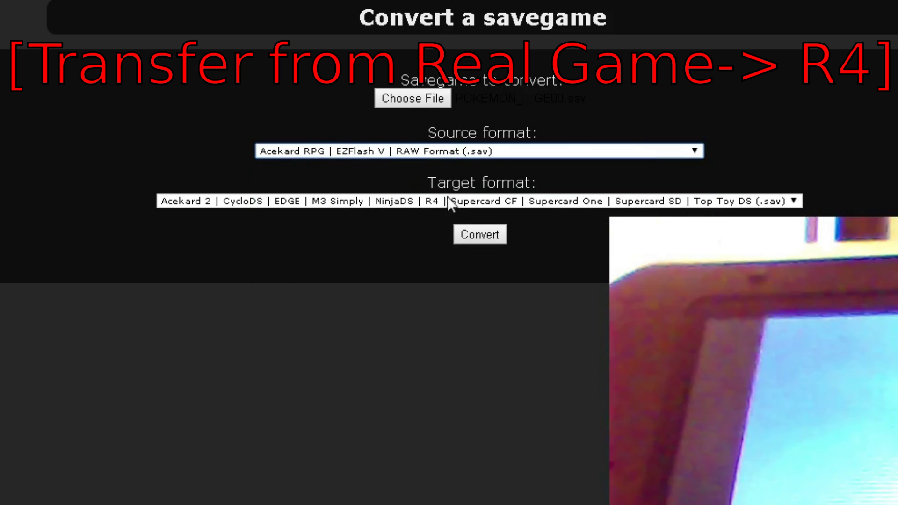
left_click(448, 201)
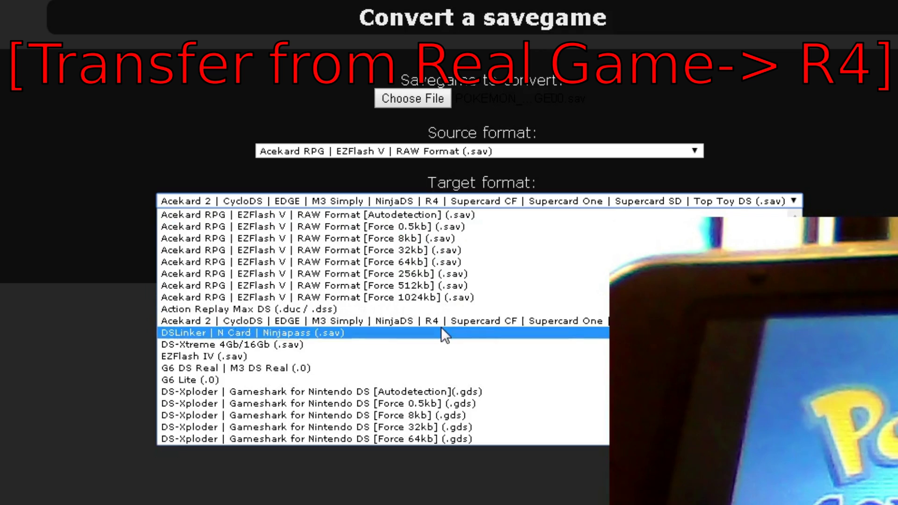
left_click(440, 322)
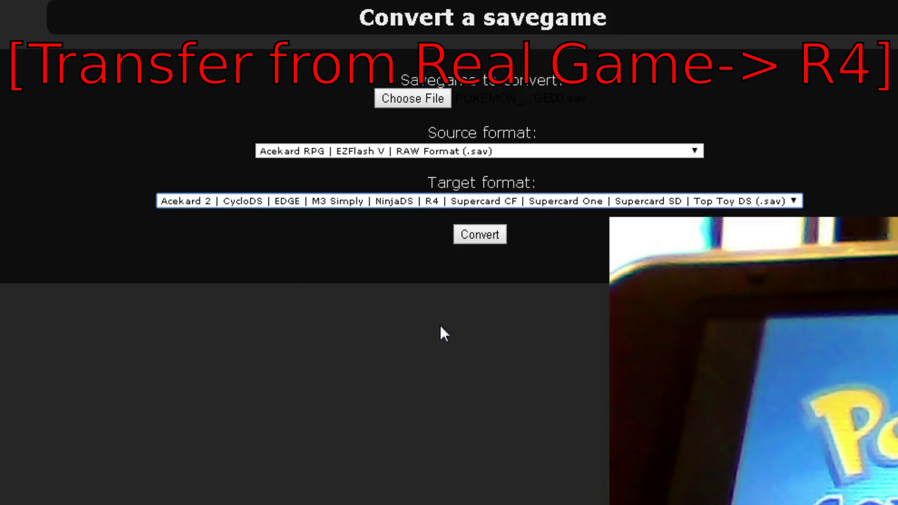
Load POKEMON_SS_IPGE00.sav as the save file and convert it.
left_click(422, 104)
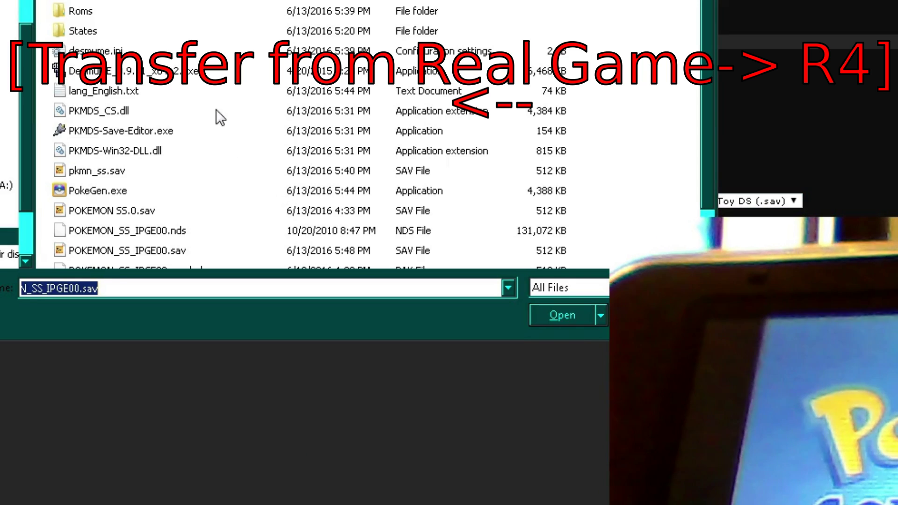
scroll(421, 163, "down", 1)
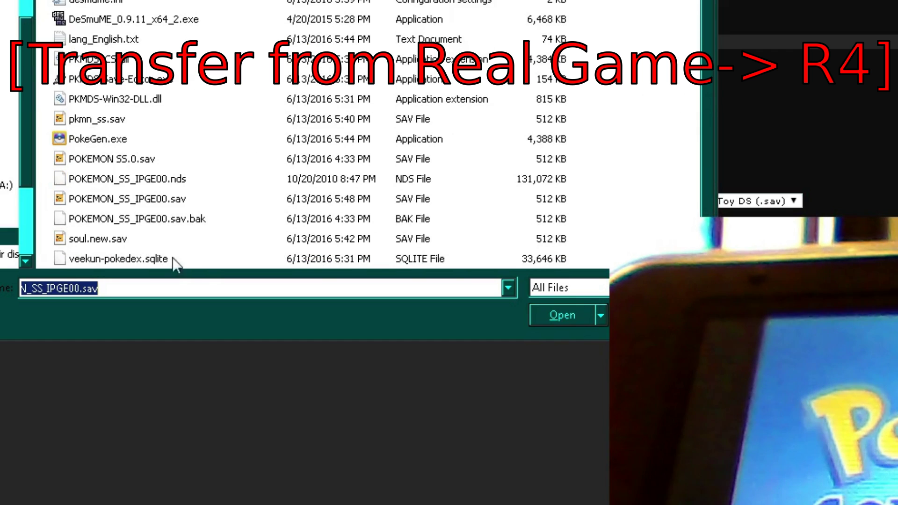
left_click(141, 200)
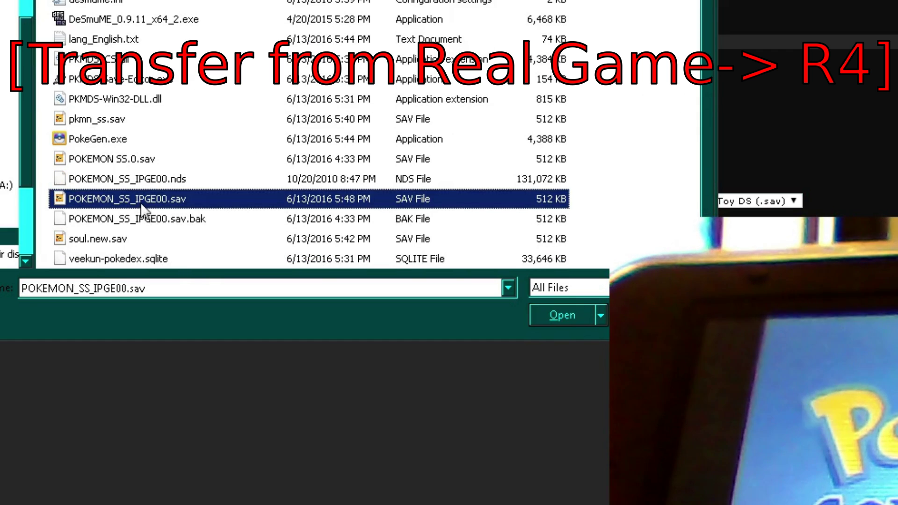
double_click(140, 205)
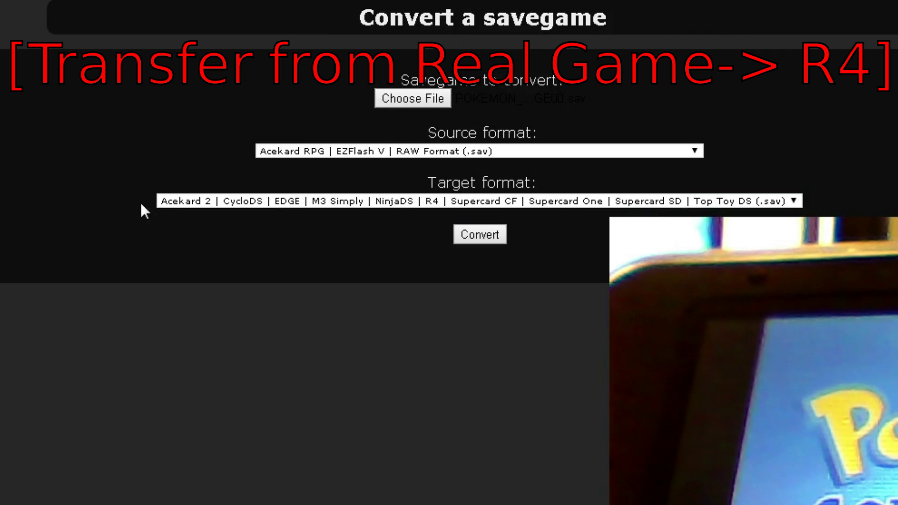
left_click(483, 234)
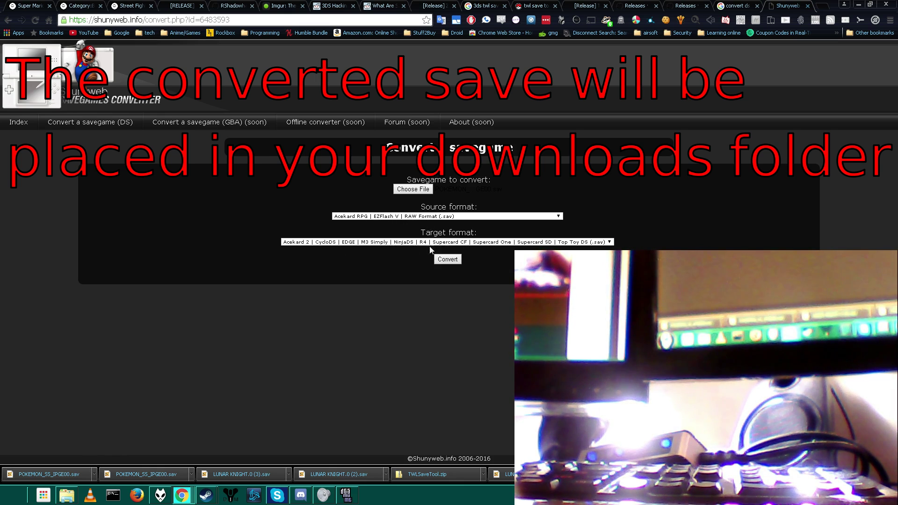
Open the NDS_Backup folder on the DSI (I:) card in a new Explorer window.
key("super+e")
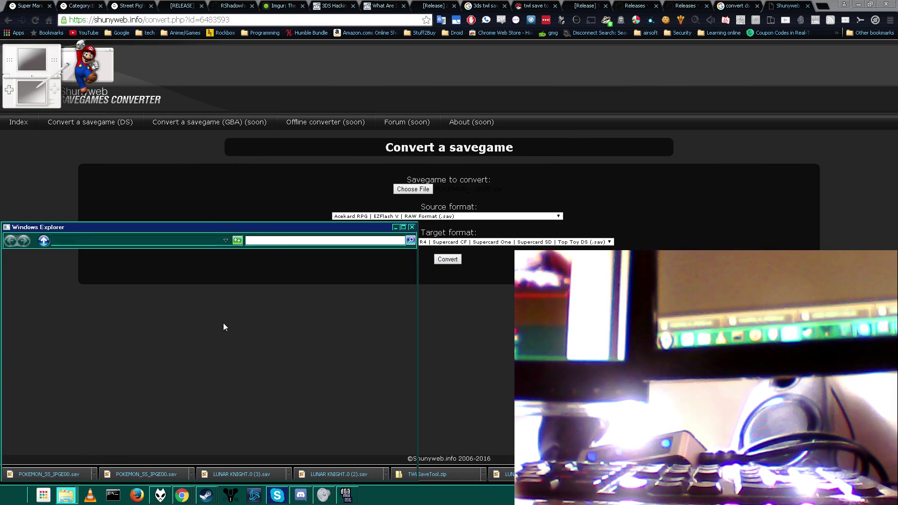
double_click(149, 313)
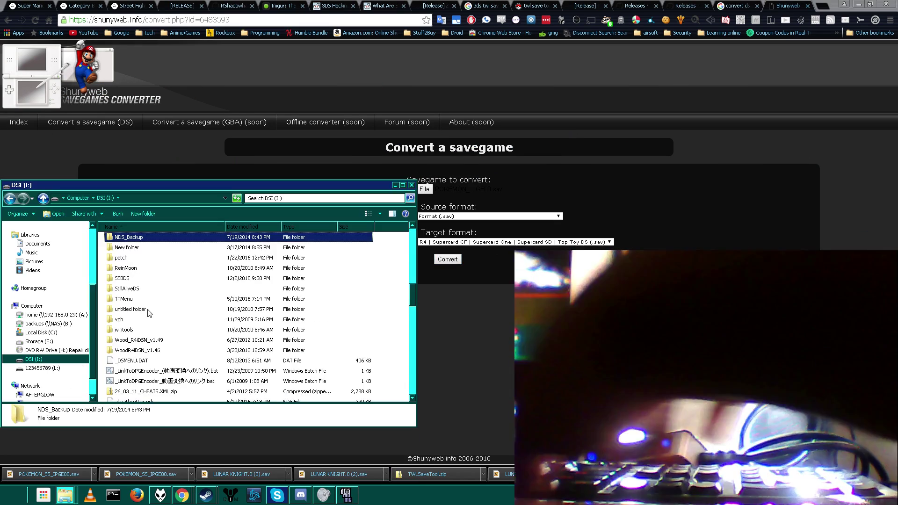
double_click(130, 237)
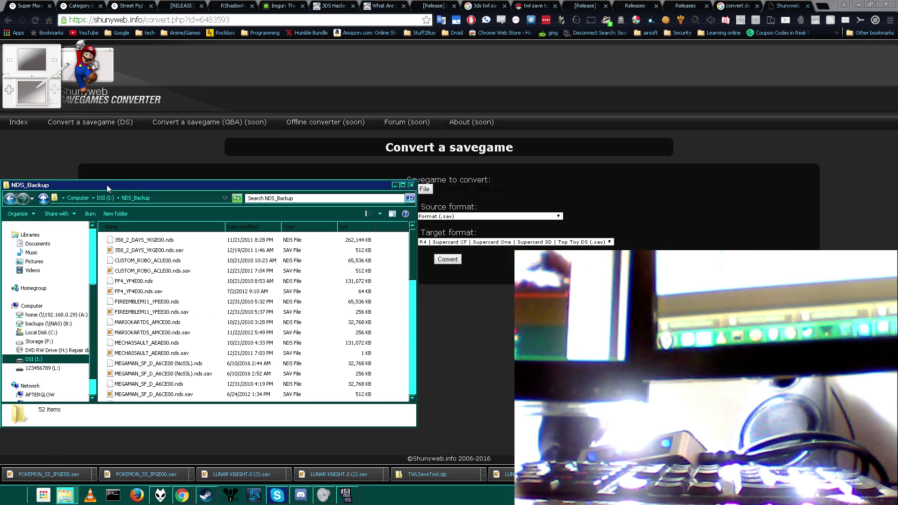
left_click_drag(80, 180, 103, 140)
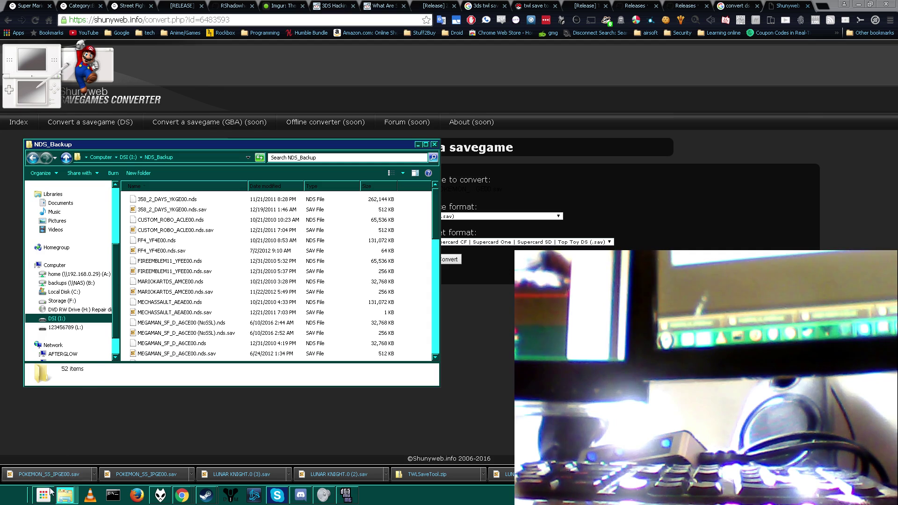
Copy the downloaded POKEMON_SS_IPGE00.sav into NDS_Backup, overwriting the existing save.
left_click(110, 411)
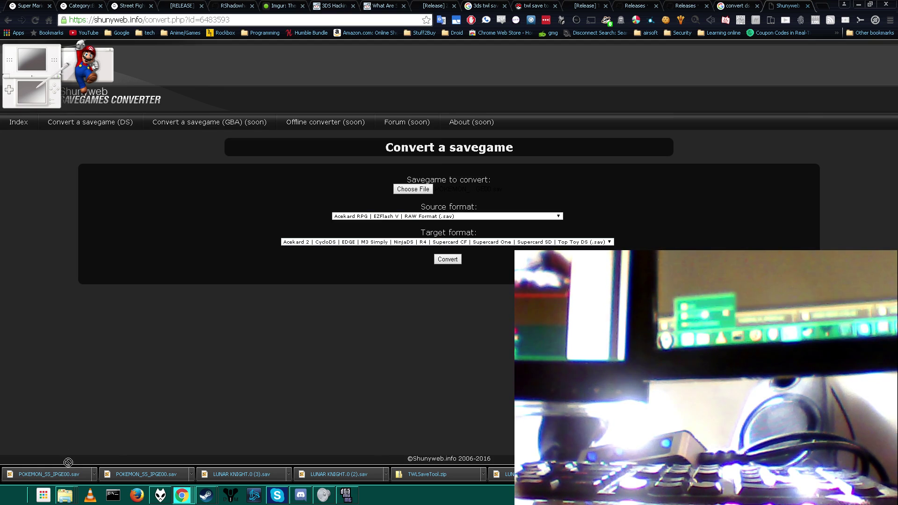
left_click_drag(67, 462, 130, 277)
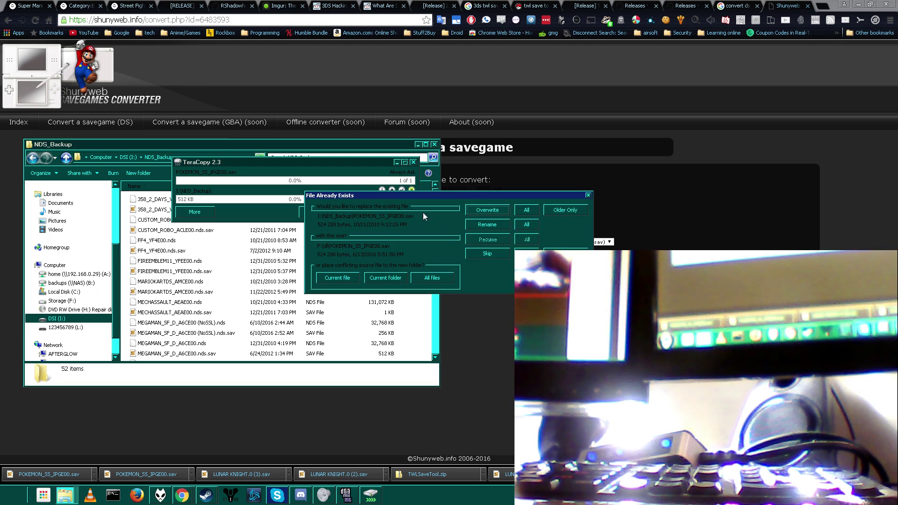
left_click(494, 211)
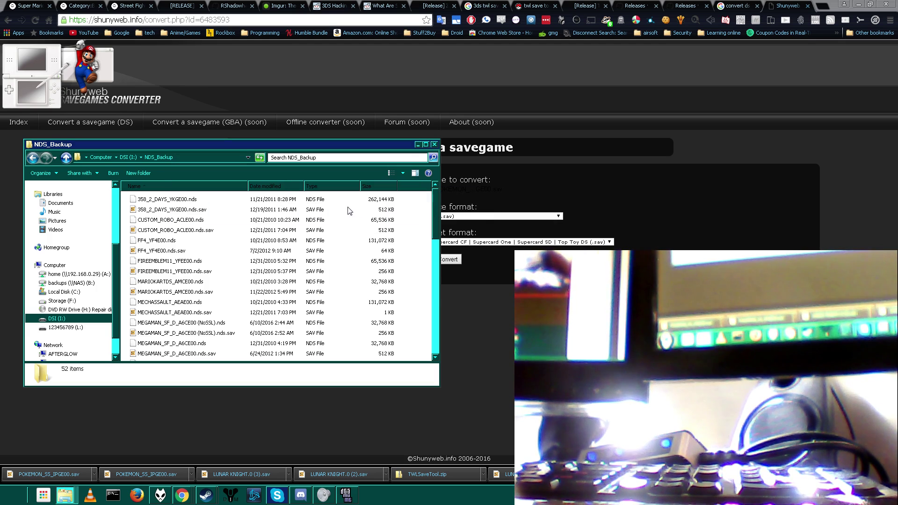
scroll(225, 281, "down", 6)
left_click(212, 288)
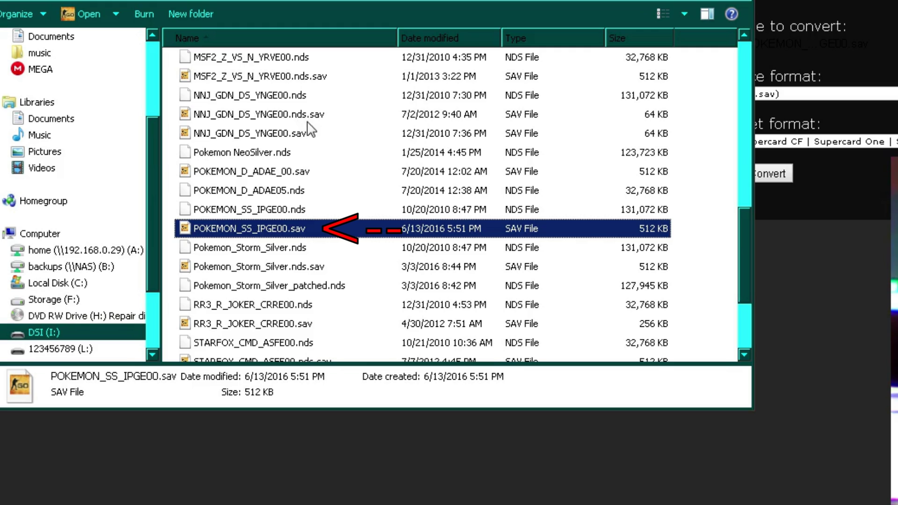
Rename the card's save to POKEMON_SS_IPGE00.nds.sav and close the NDS_Backup window.
right_click(288, 226)
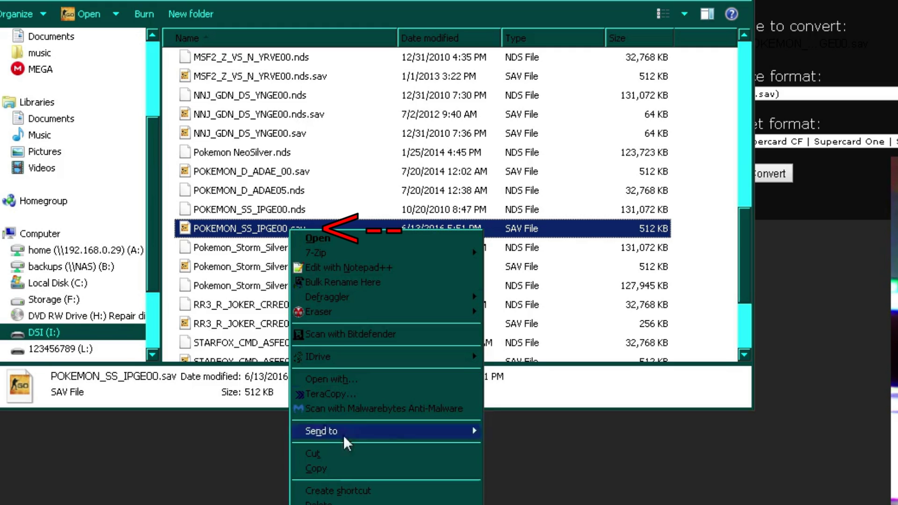
left_click(343, 498)
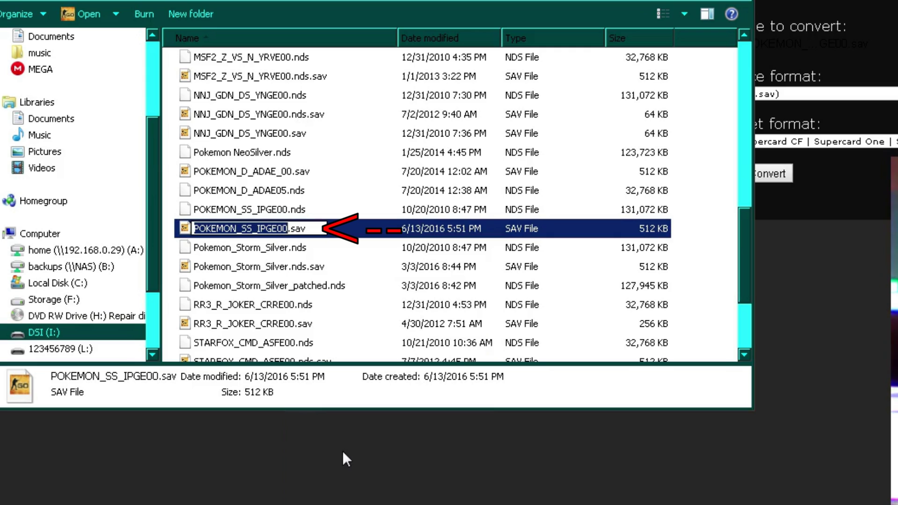
key("Right")
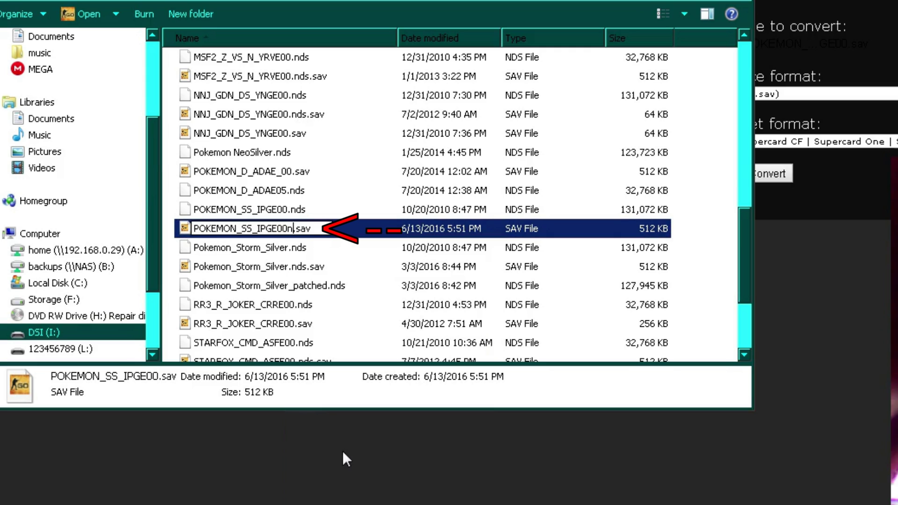
type("nds")
key("Left")
key("Left")
key("Left")
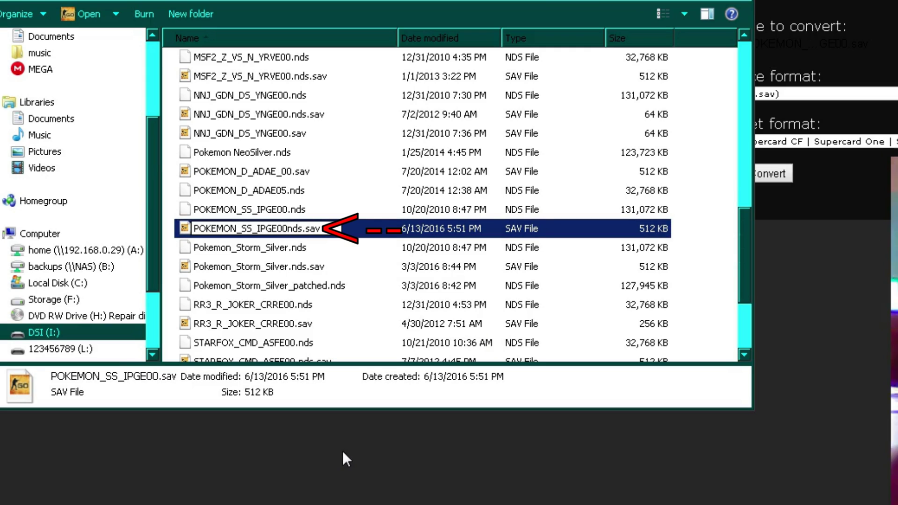
type(".")
key("Return")
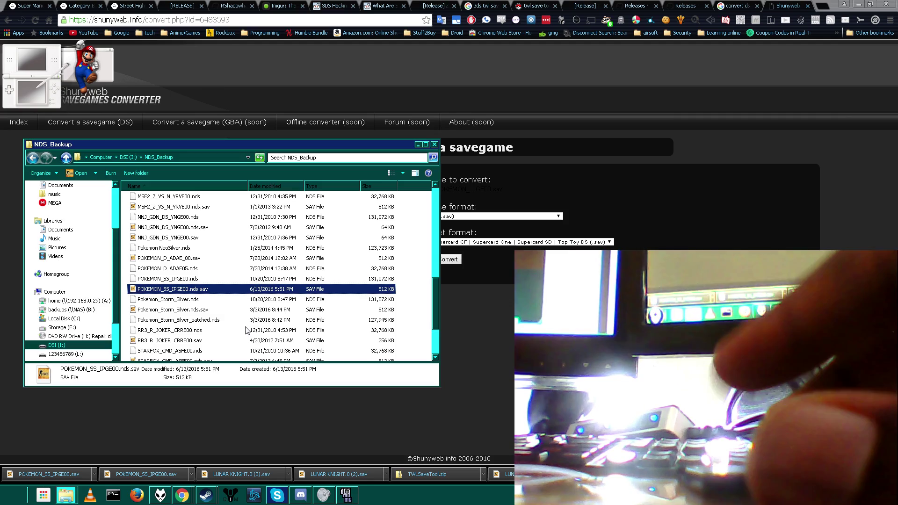
key("Return")
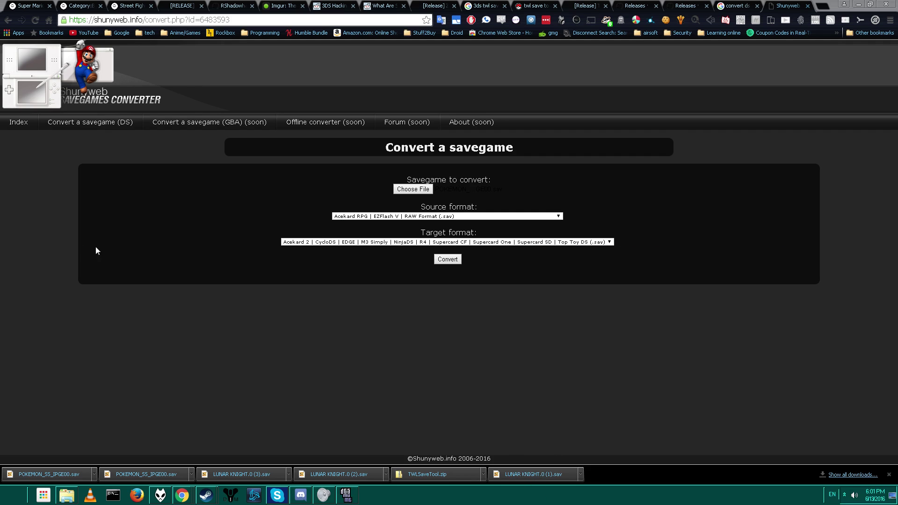
Keep Acekard RPG RAW as source and choose the RAW Format [Force 512kb] (.sav) target.
left_click(416, 218)
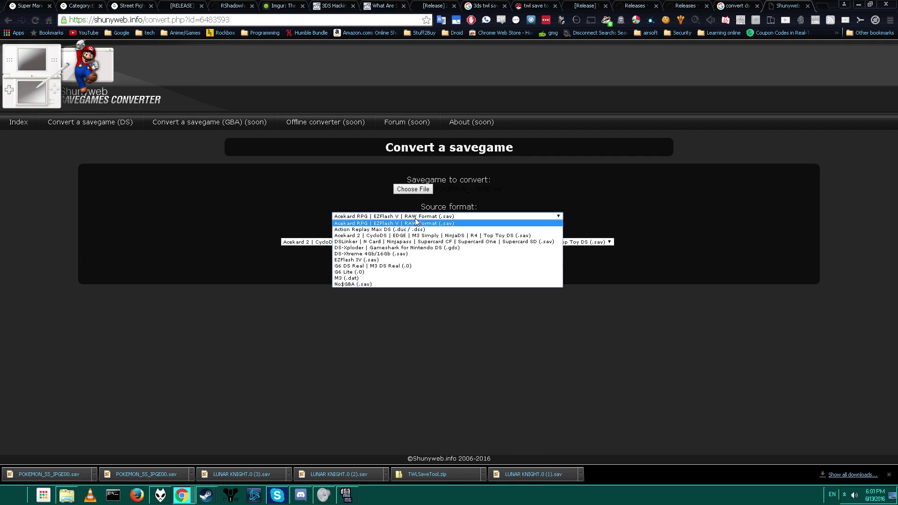
left_click(282, 194)
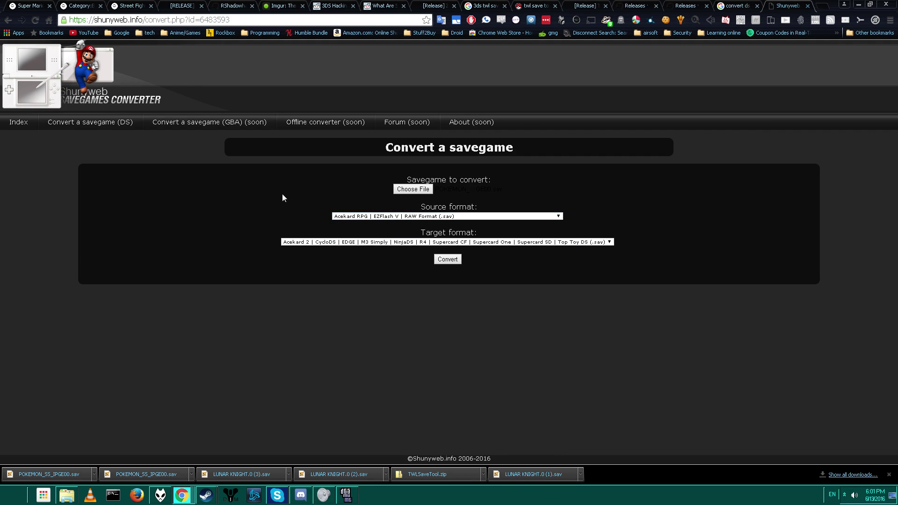
left_click(363, 244)
left_click(413, 217)
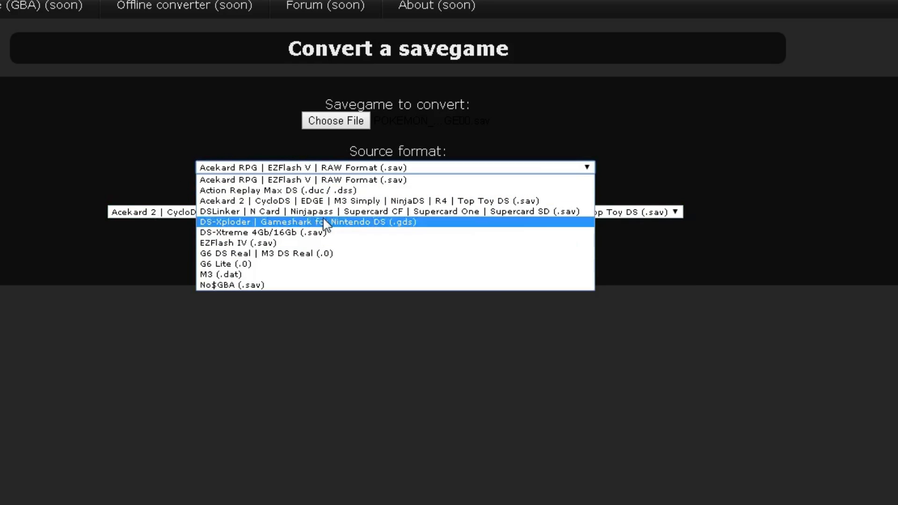
left_click(97, 194)
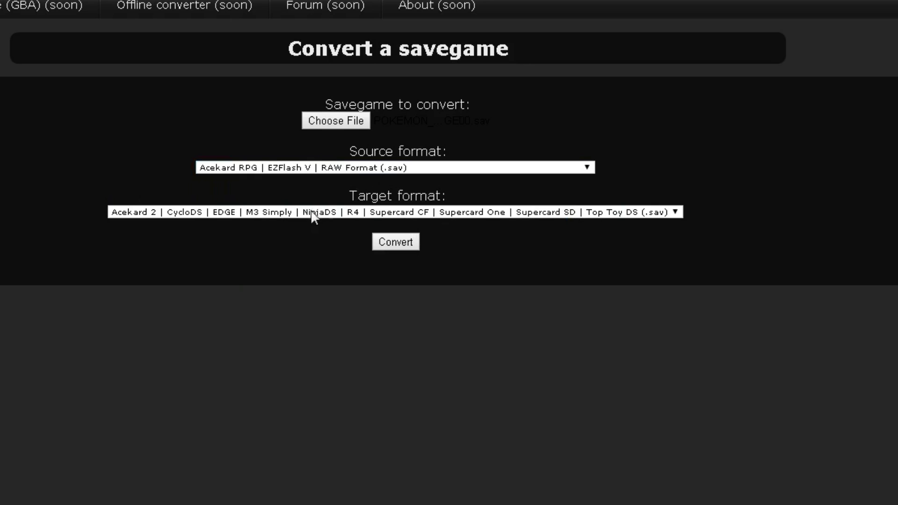
left_click(326, 213)
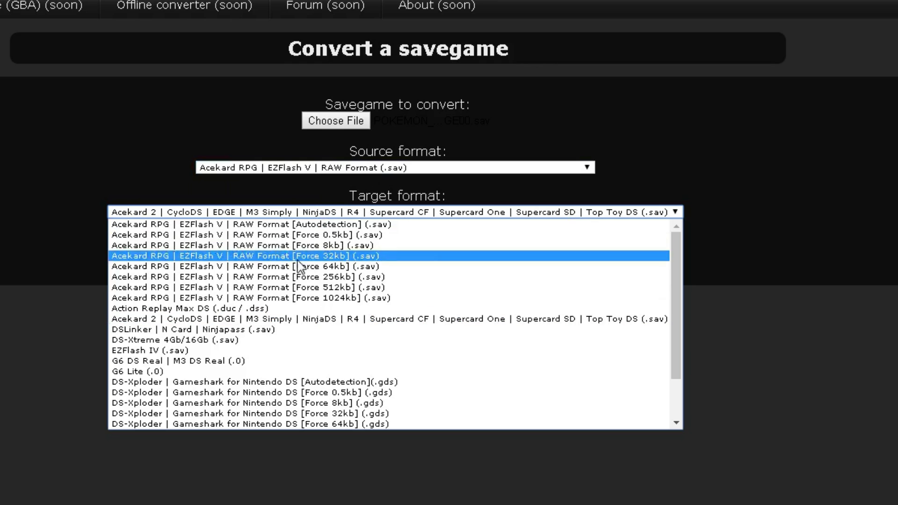
left_click(335, 288)
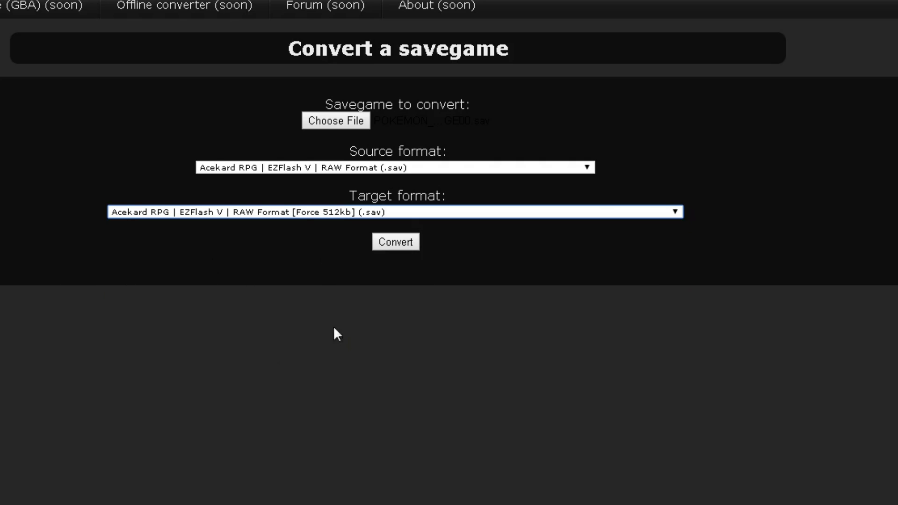